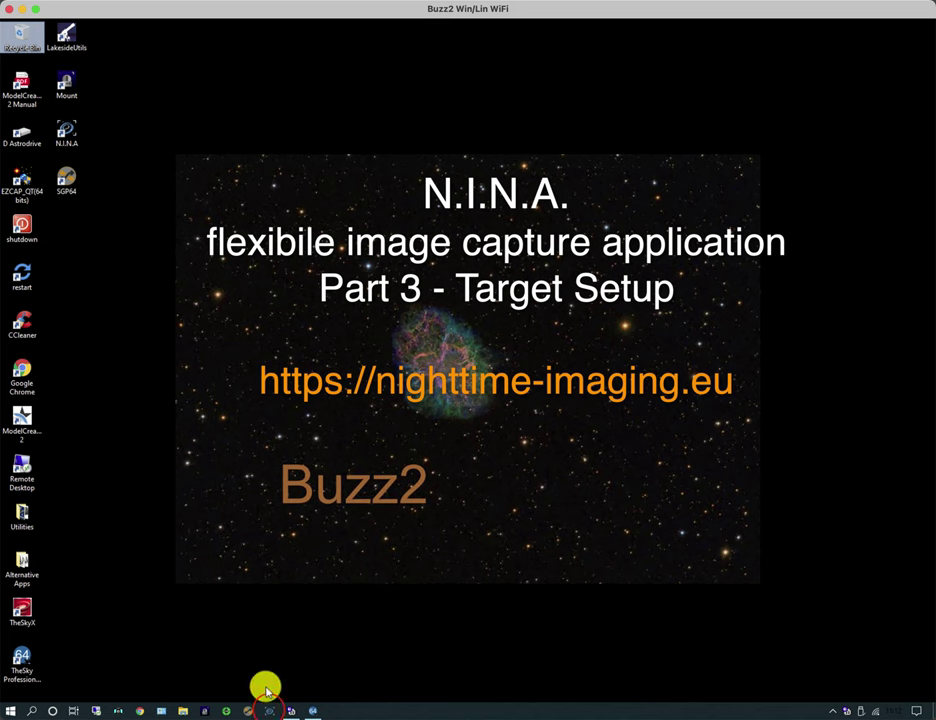
# Launch N.I.N.A. from its taskbar icon to reach the Choose profile dialog.
pyautogui.click(269, 709)
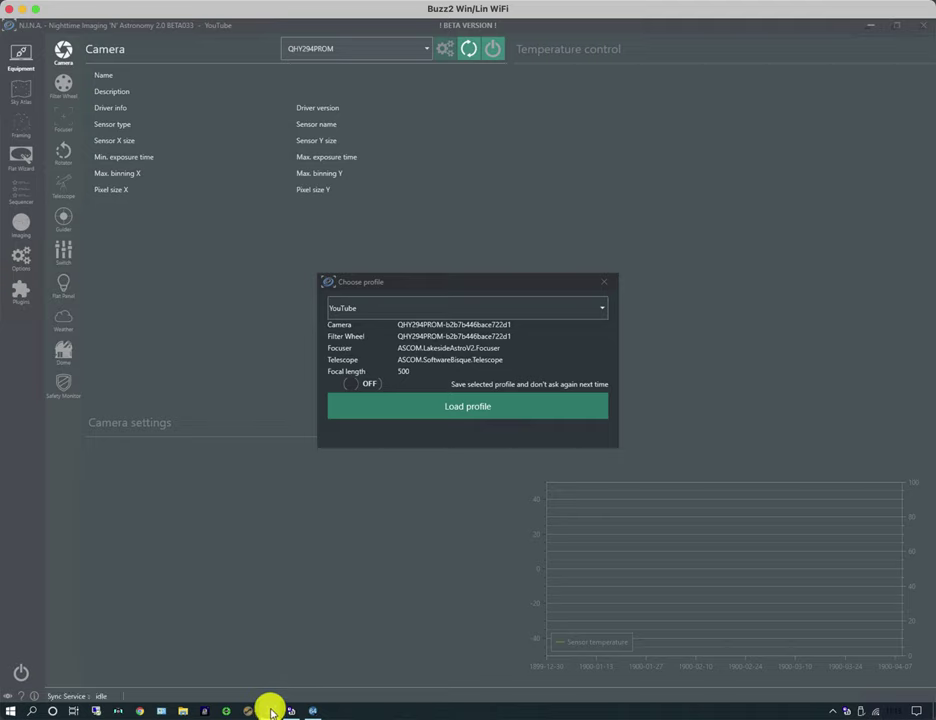
# Load the YouTube profile, connect the QHY294PROM camera and start connecting the TheSky telescope.
pyautogui.click(474, 408)
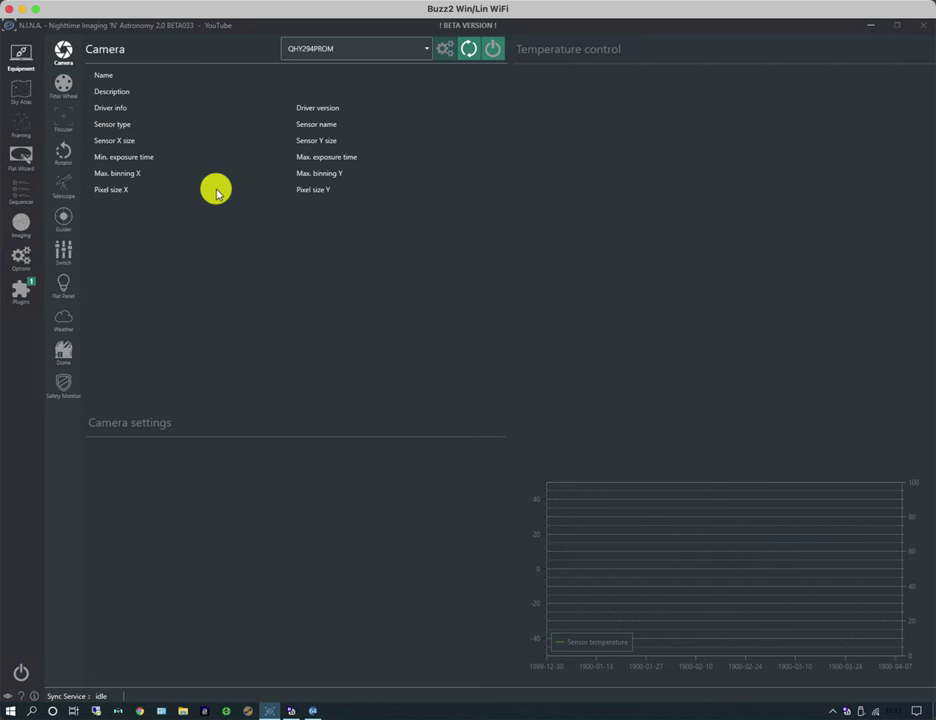
pyautogui.click(493, 48)
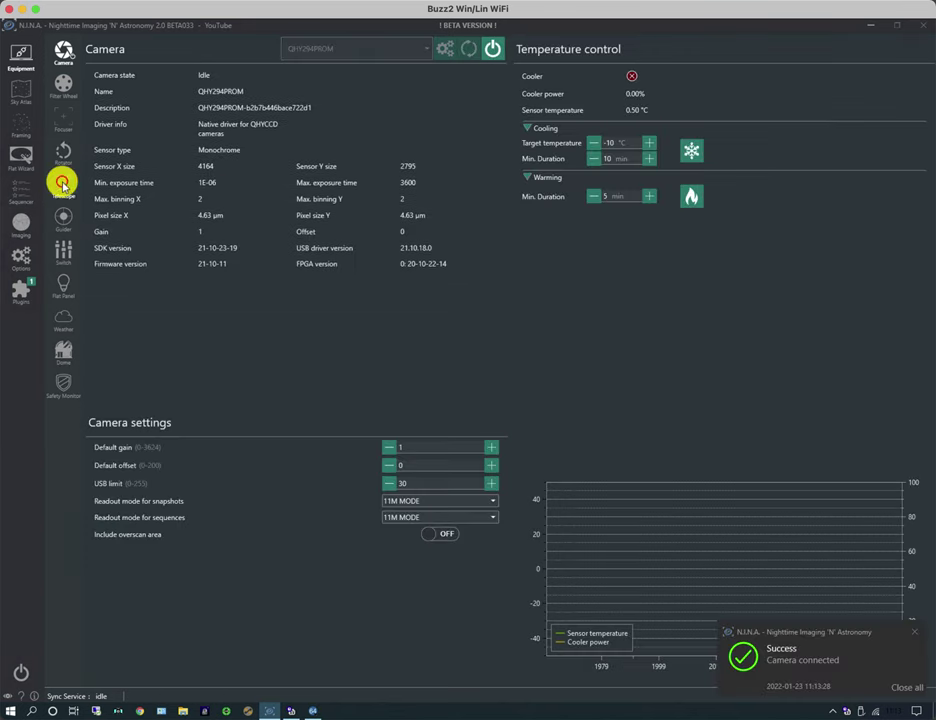
pyautogui.click(63, 186)
pyautogui.click(495, 50)
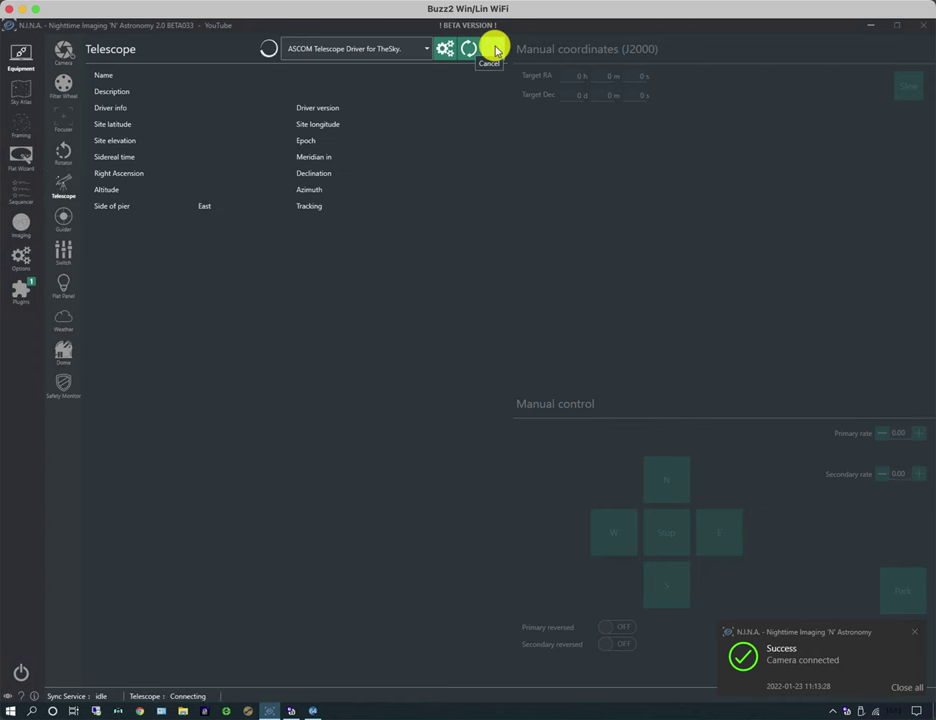
# Review the Equipment options, then go to the Sky Atlas page.
pyautogui.click(22, 255)
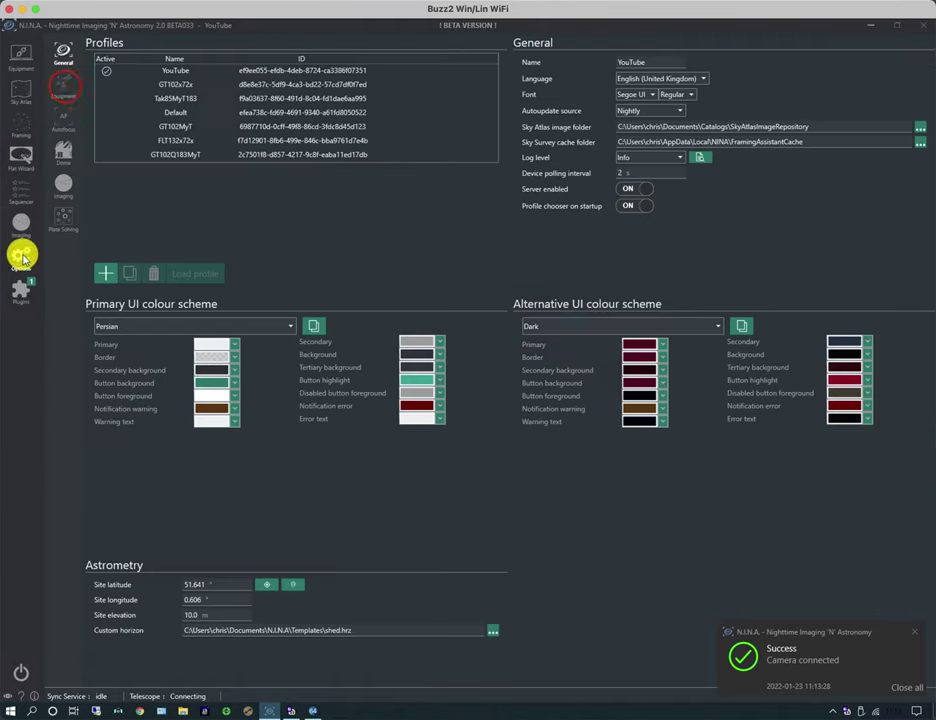
pyautogui.click(65, 90)
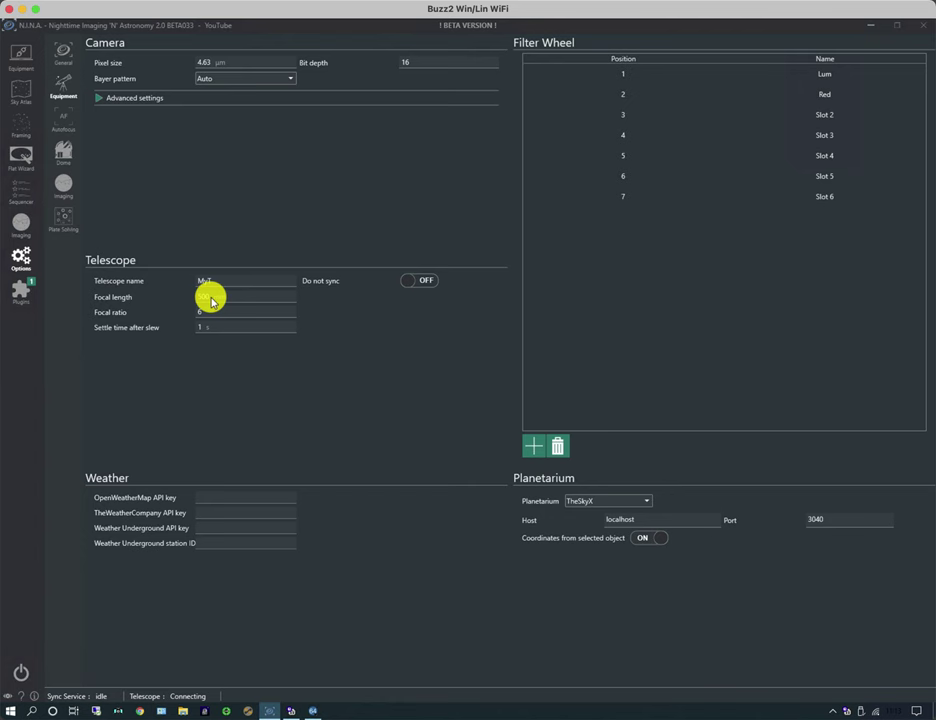
pyautogui.click(21, 88)
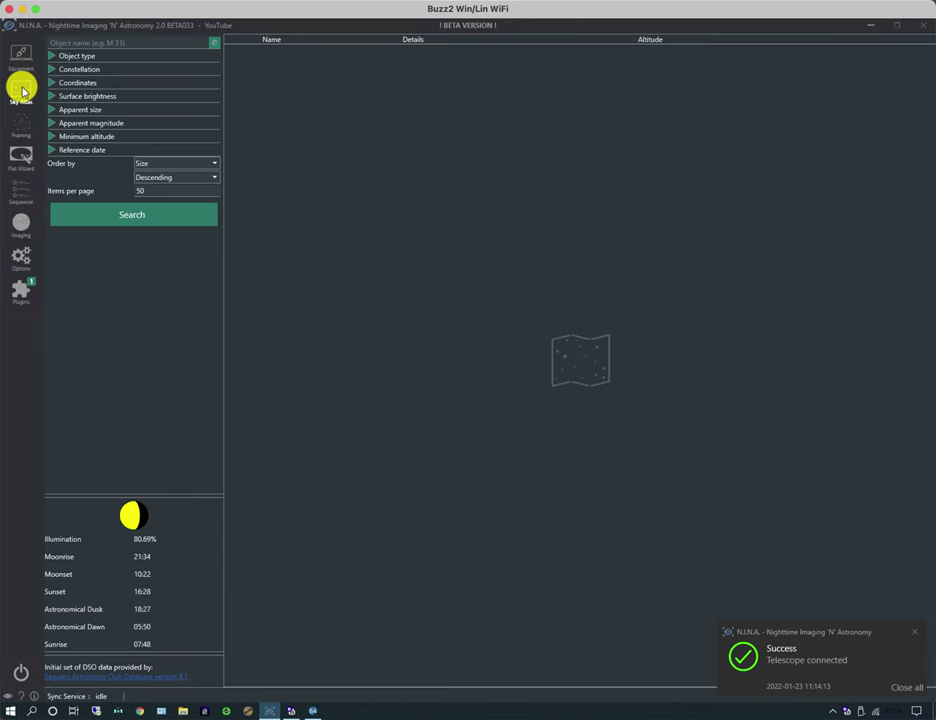
# Search the Sky Atlas for 'm 31' to list the Andromeda Galaxy.
pyautogui.click(131, 41)
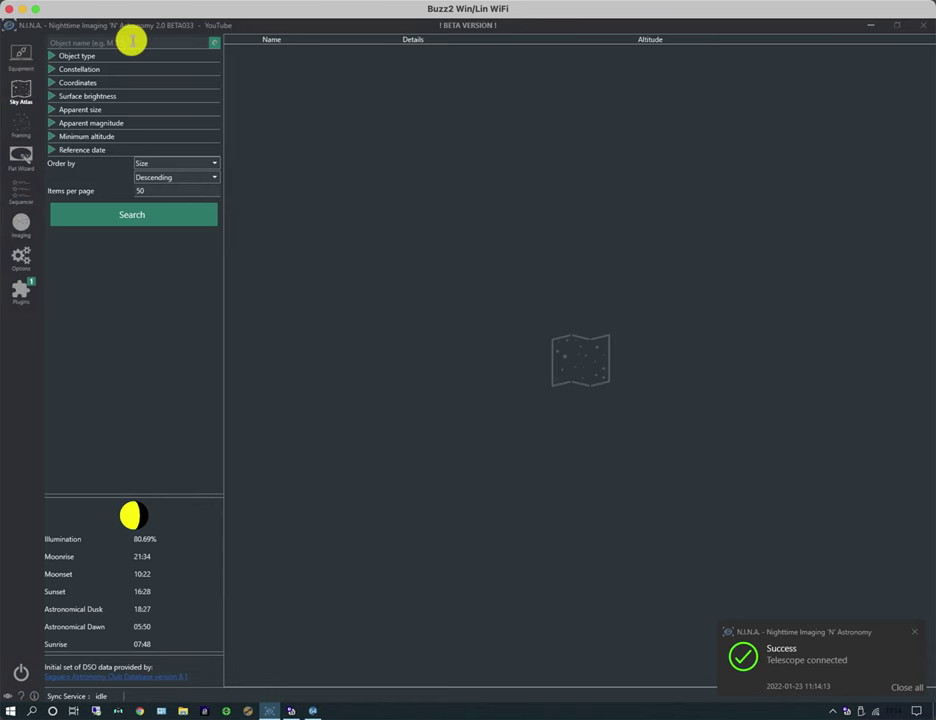
pyautogui.click(129, 41)
pyautogui.write('m 31')
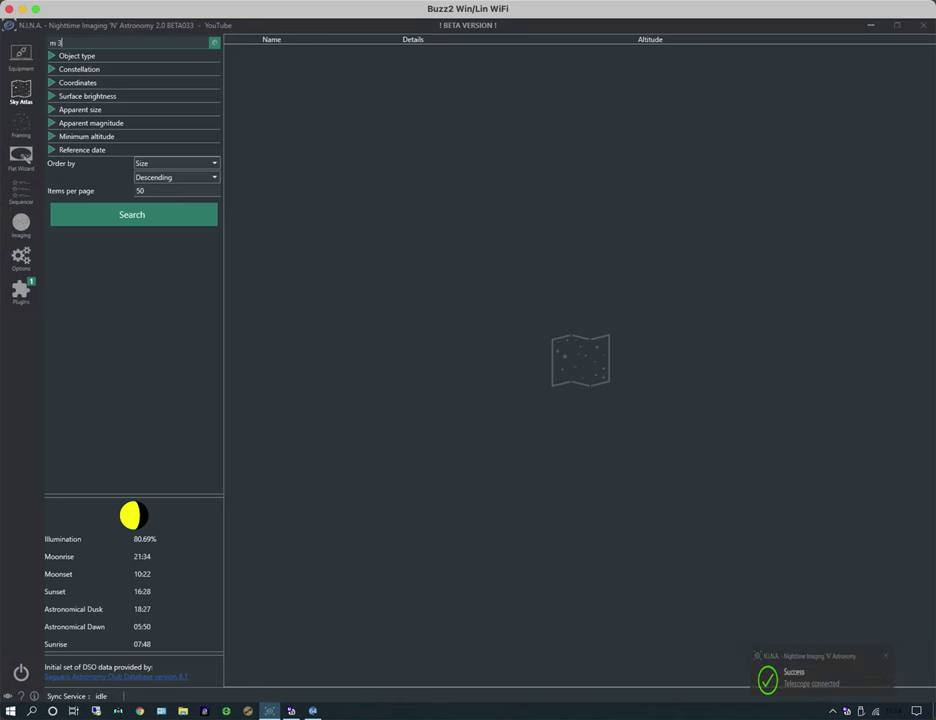
pyautogui.click(138, 213)
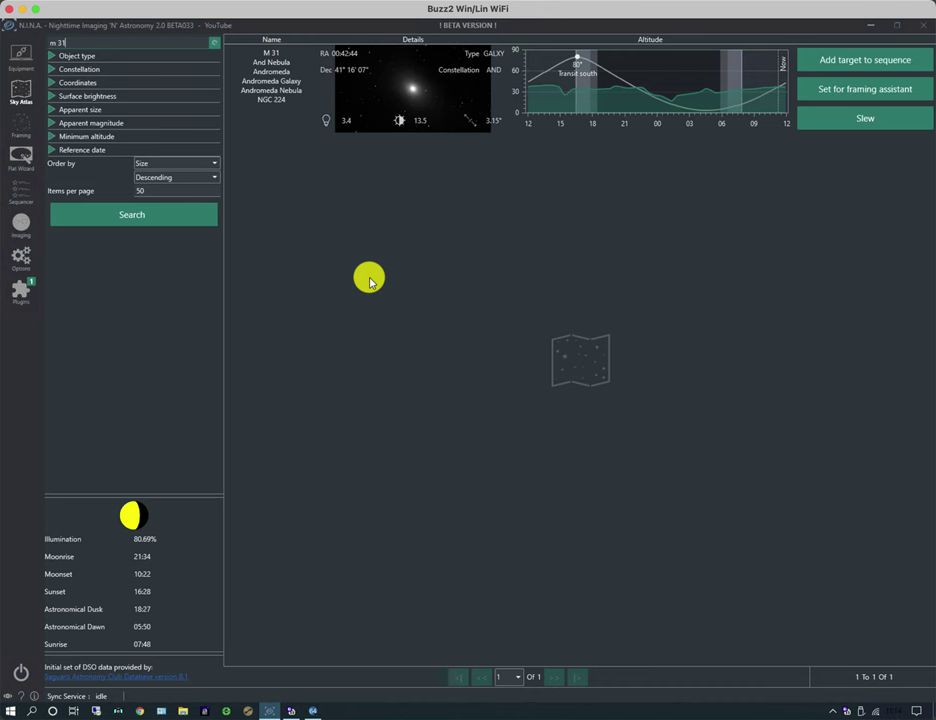
pyautogui.click(290, 711)
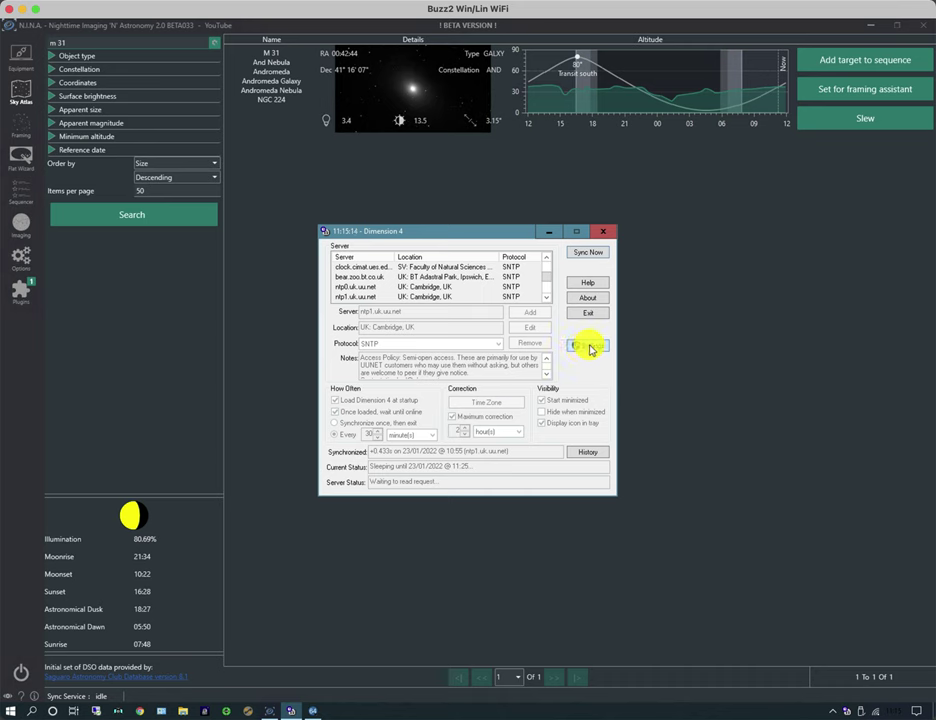
pyautogui.click(588, 453)
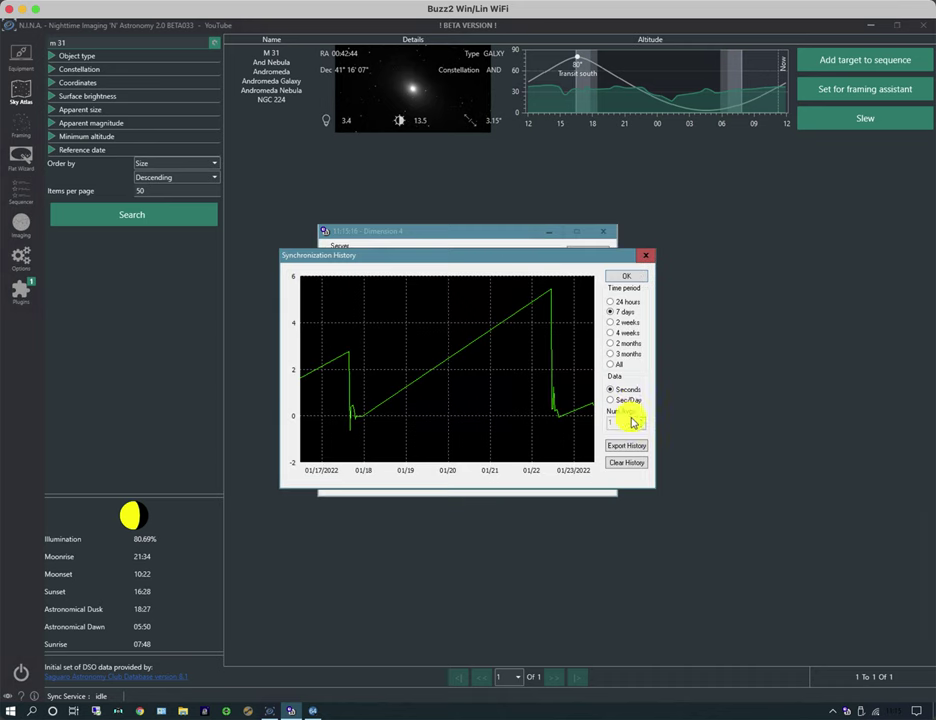
pyautogui.click(610, 343)
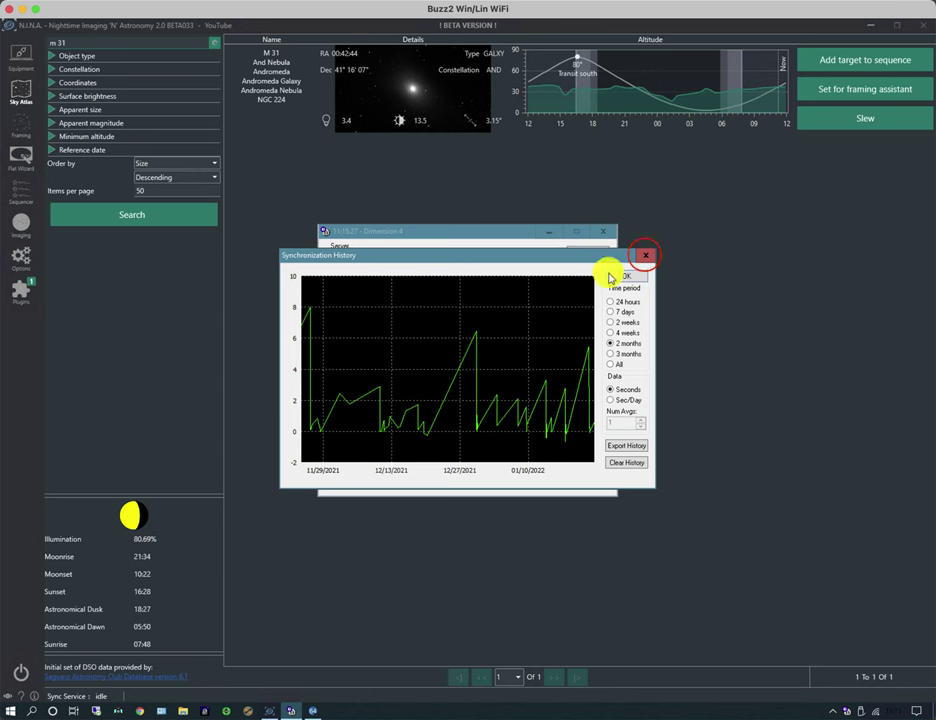
pyautogui.click(645, 256)
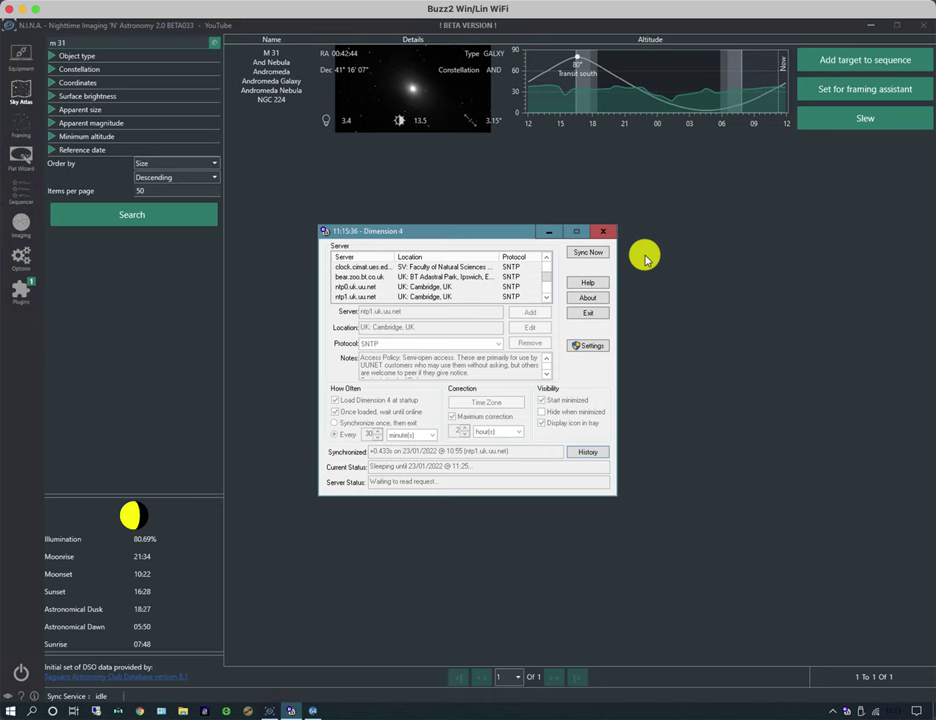
pyautogui.click(548, 231)
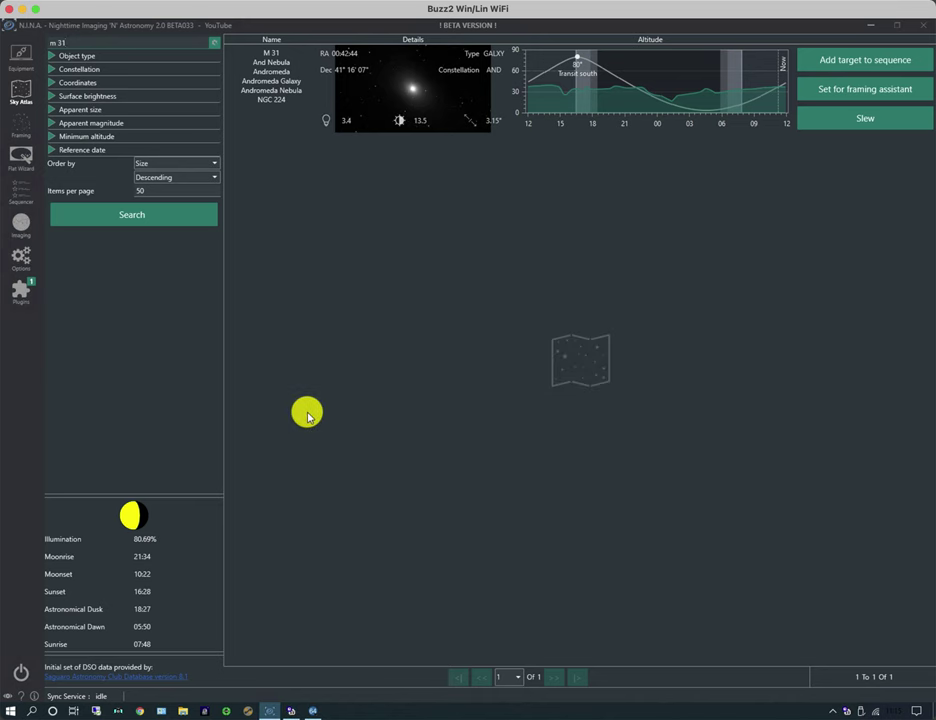
pyautogui.click(17, 257)
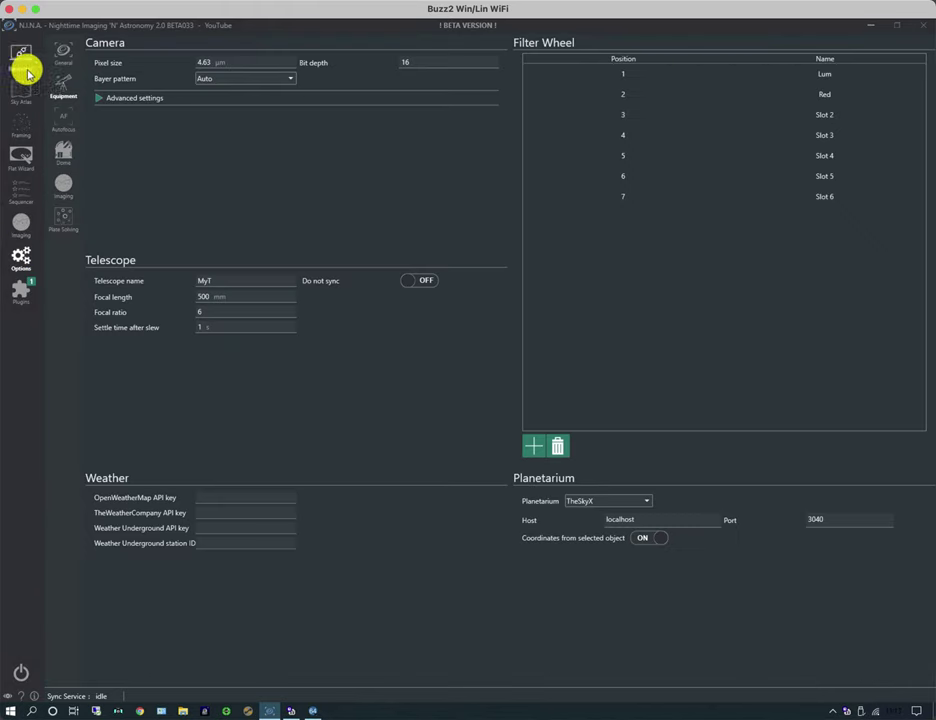
pyautogui.click(62, 52)
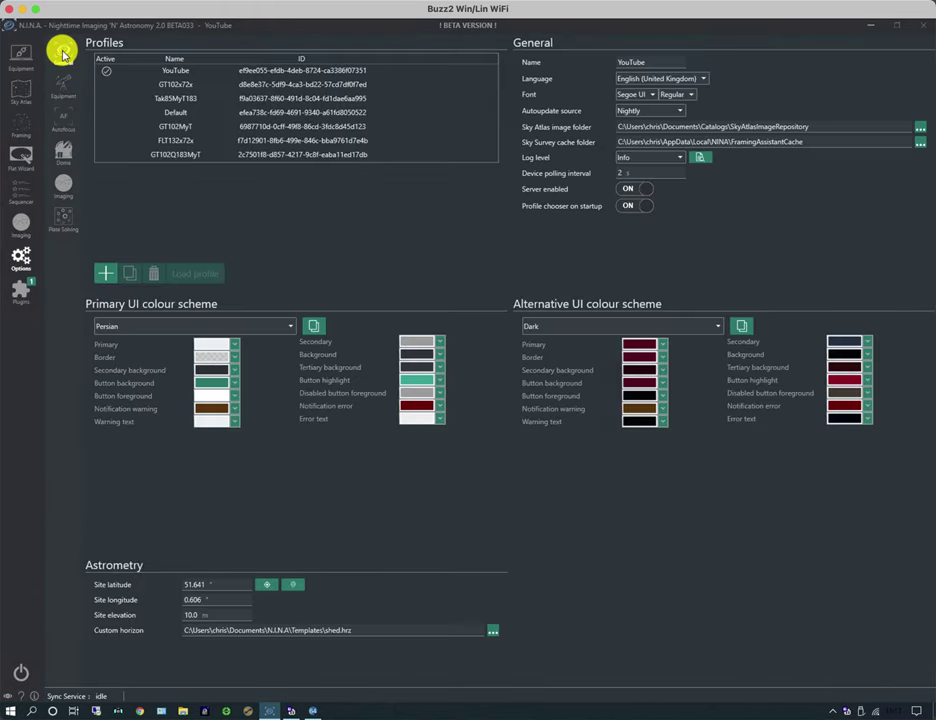
pyautogui.click(20, 92)
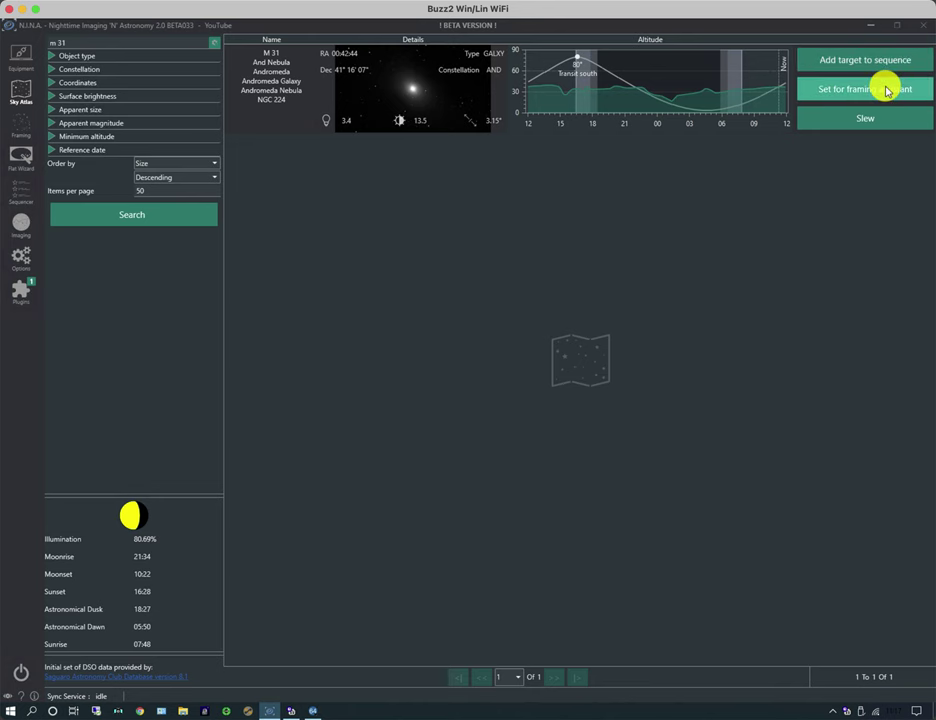
# Slew the telescope to M 31 and clear the Object name search box.
pyautogui.click(864, 121)
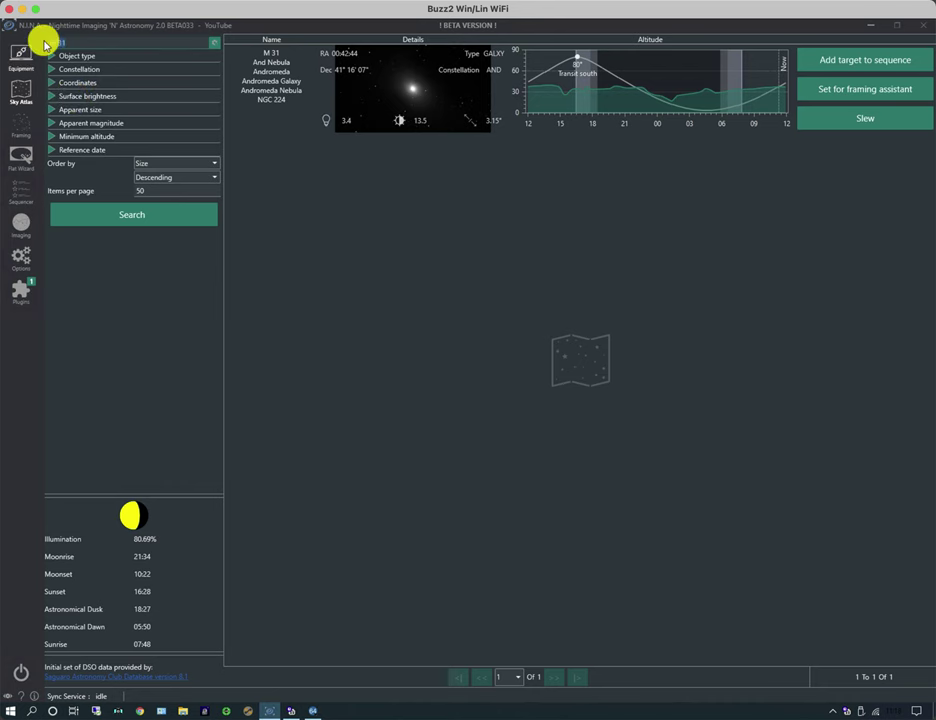
pyautogui.press('BackSpace')
pyautogui.press('BackSpace')
pyautogui.press('BackSpace')
pyautogui.press('BackSpace')
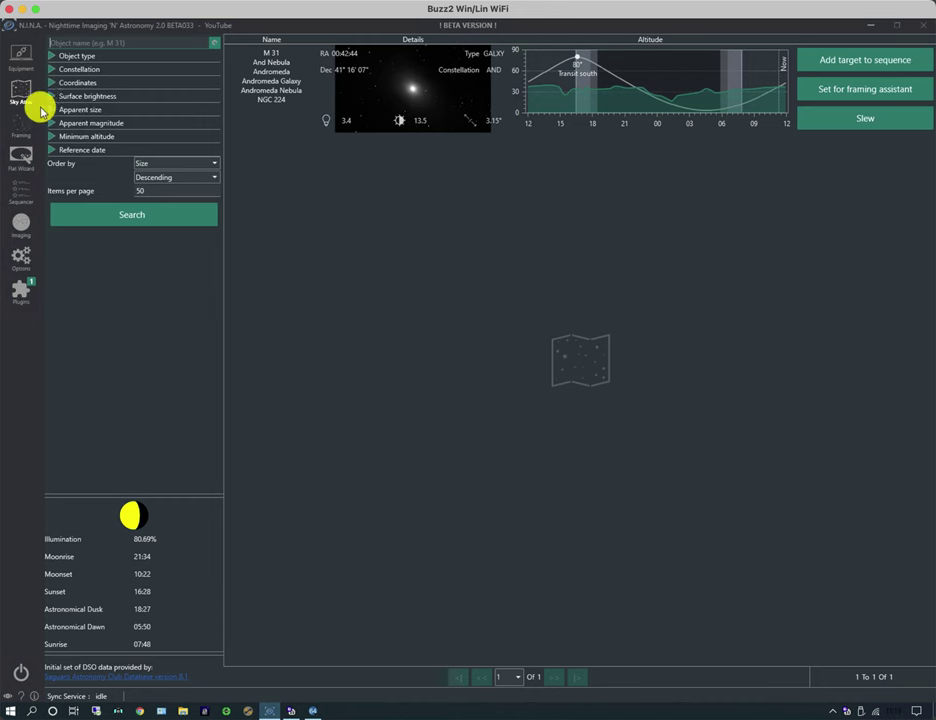
# Filter the Sky Atlas to the Ursa major constellation and run the search.
pyautogui.click(50, 69)
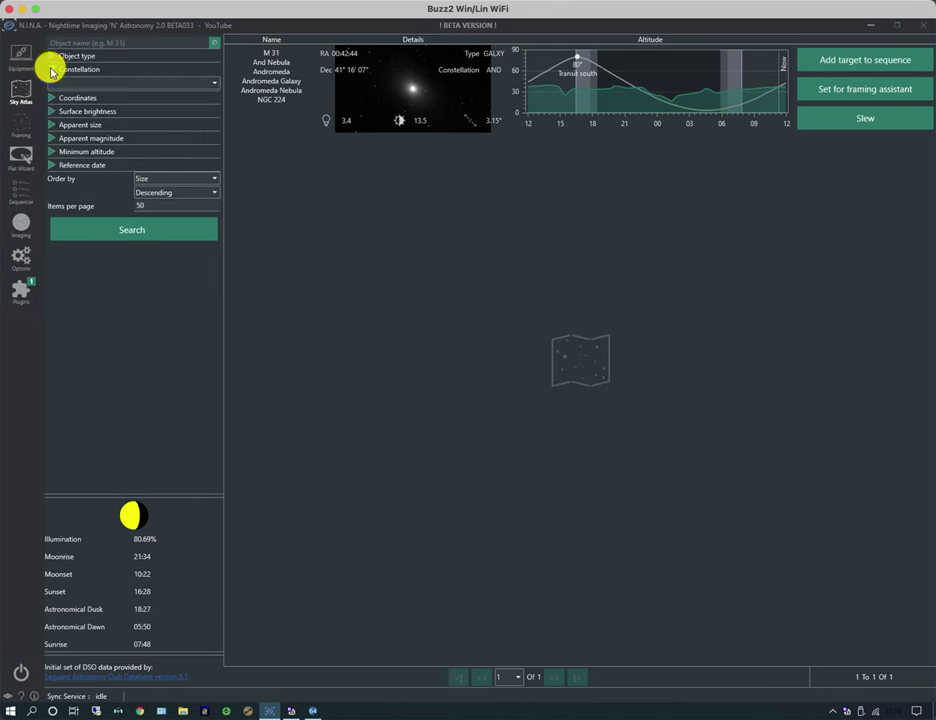
pyautogui.click(212, 84)
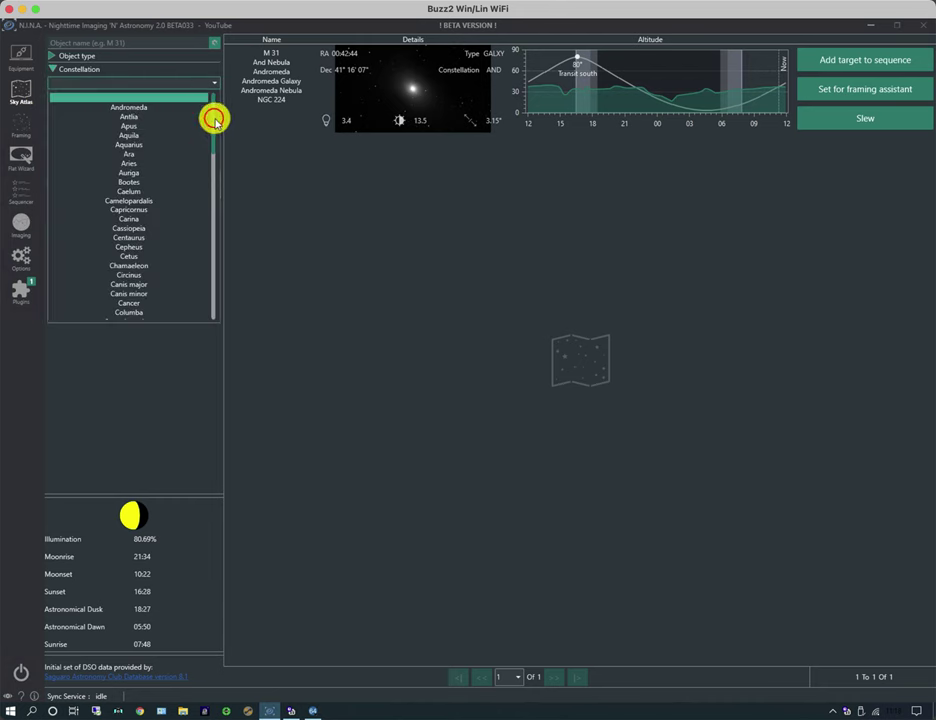
pyautogui.moveTo(213, 119); pyautogui.dragTo(209, 313)
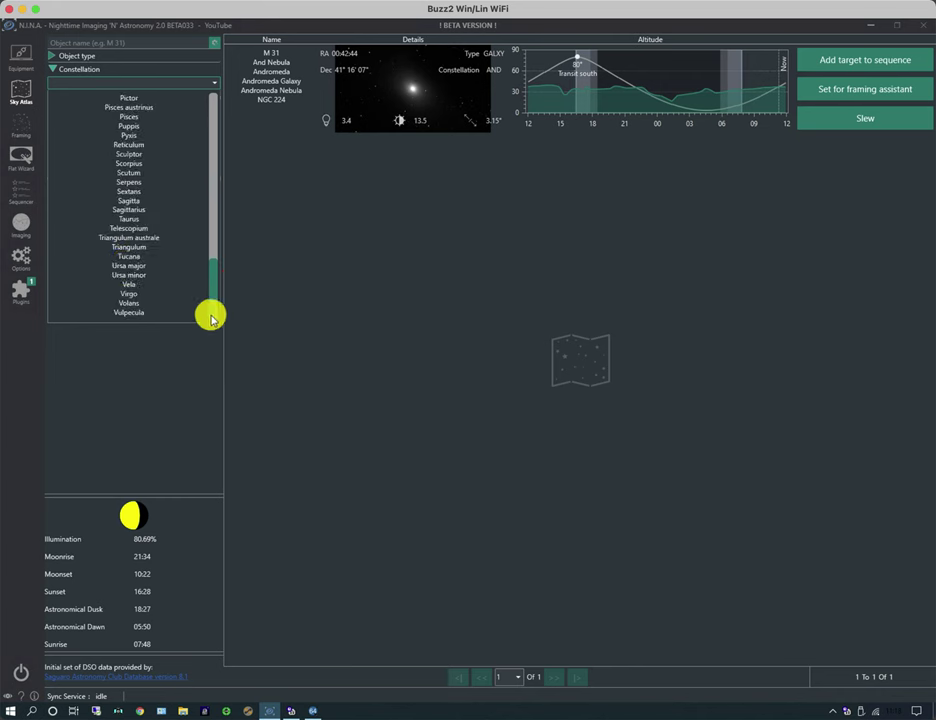
pyautogui.click(124, 266)
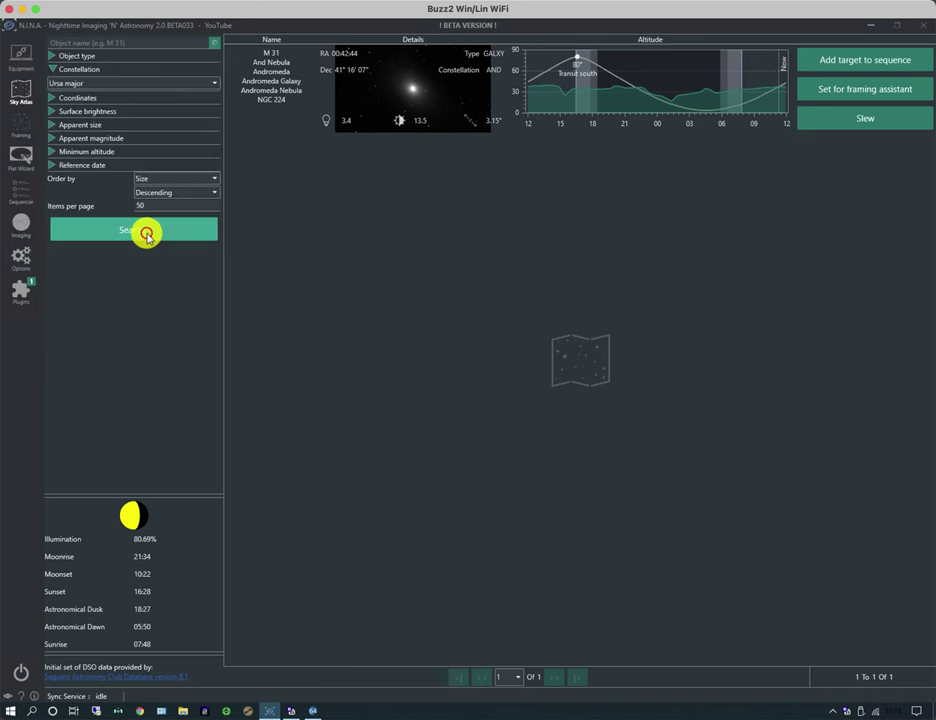
pyautogui.click(146, 232)
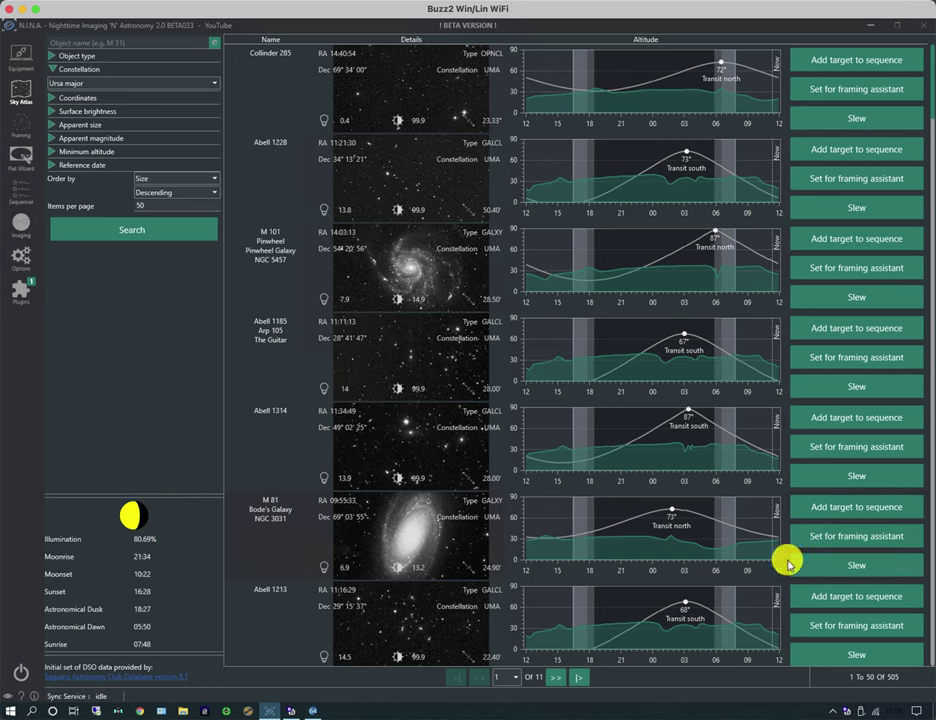
# Send M 81 to the framing assistant and fit the NASA Sky Survey image to the view.
pyautogui.click(852, 538)
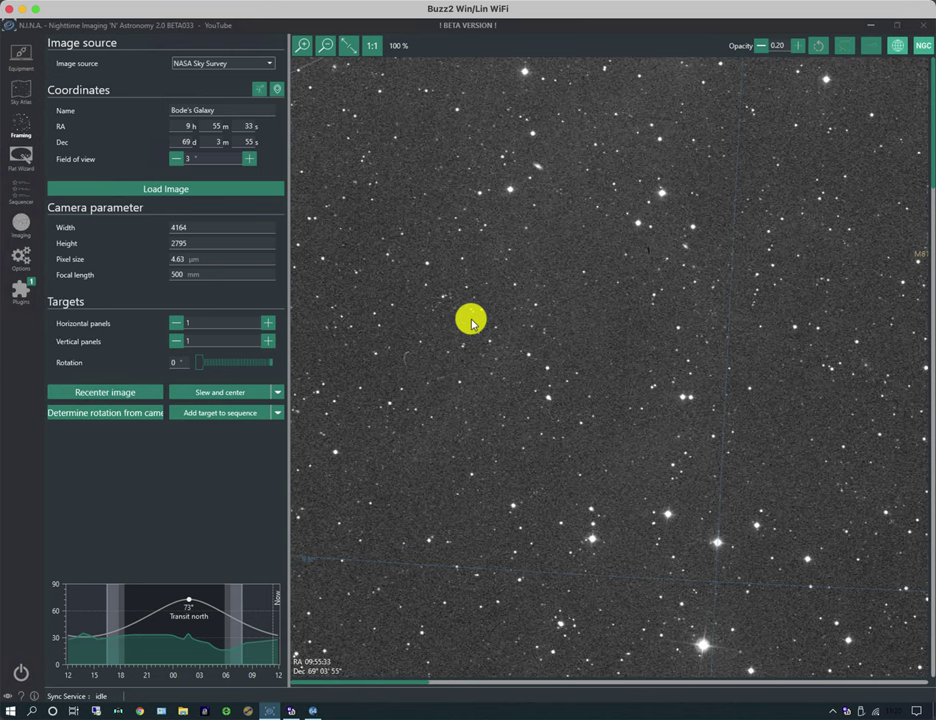
pyautogui.click(347, 48)
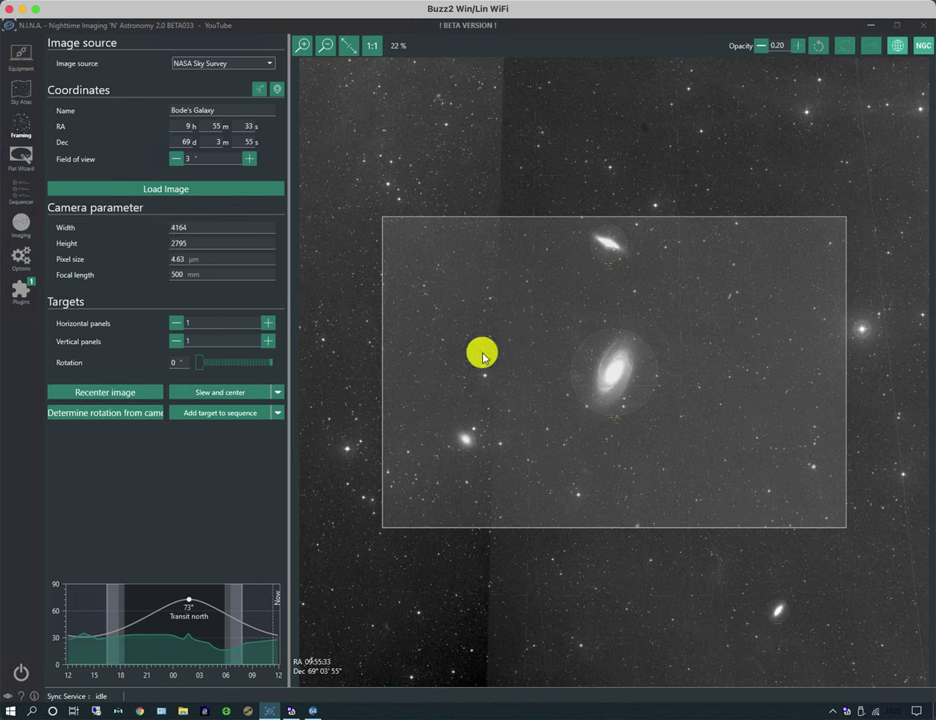
# Move the camera frame up over M 81, rotate it to 340°, and shift it right.
pyautogui.moveTo(606, 386)
pyautogui.mouseDown()
pyautogui.moveTo(636, 330)
pyautogui.moveTo(602, 351)
pyautogui.moveTo(595, 361)
pyautogui.moveTo(606, 366)
pyautogui.mouseUp()
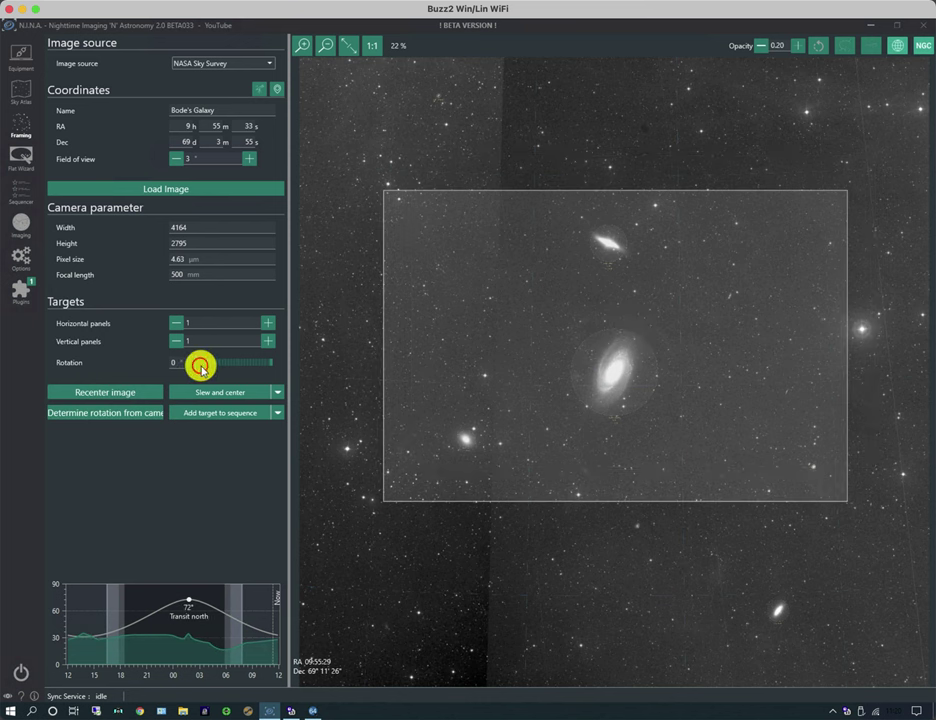
pyautogui.moveTo(203, 368); pyautogui.dragTo(267, 370)
pyautogui.moveTo(478, 359); pyautogui.dragTo(515, 368)
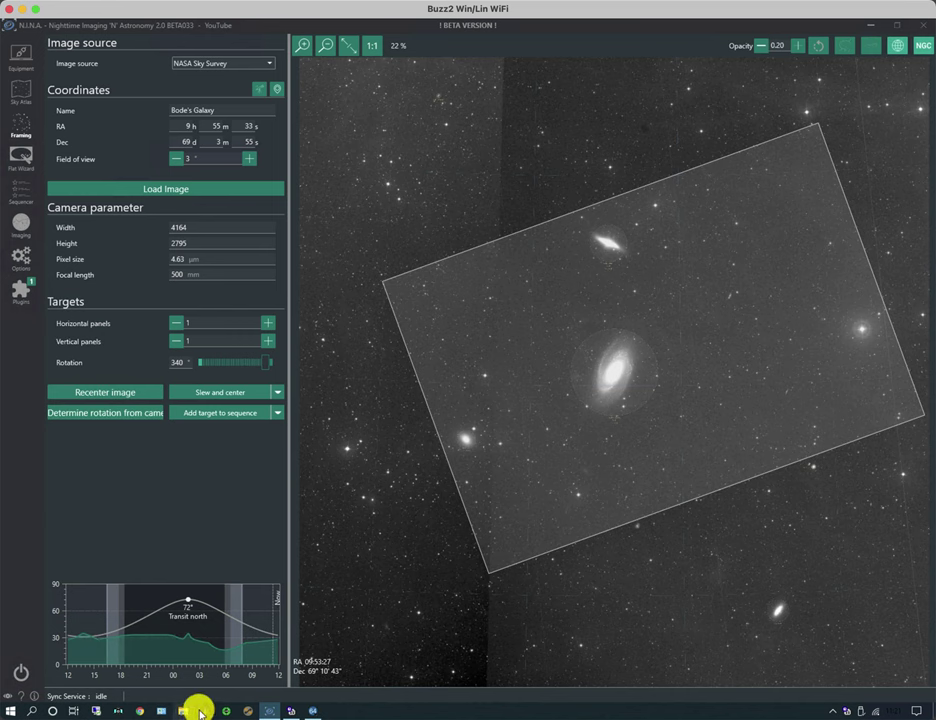
# In TheSkyX, unpark the mount from the Telescope Start Up options.
pyautogui.click(310, 710)
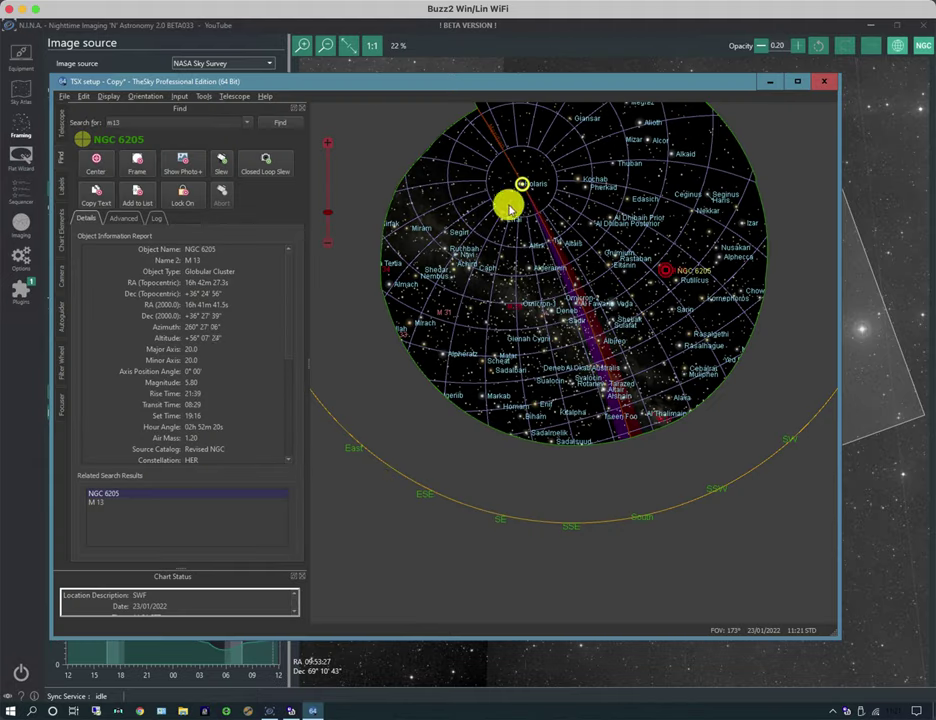
pyautogui.click(60, 121)
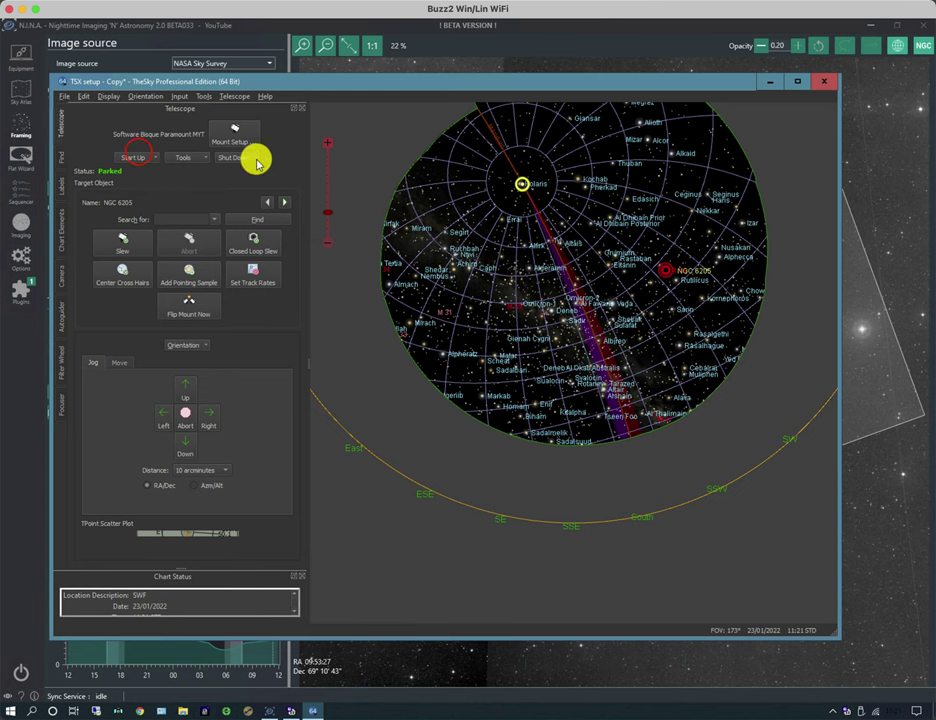
pyautogui.click(138, 156)
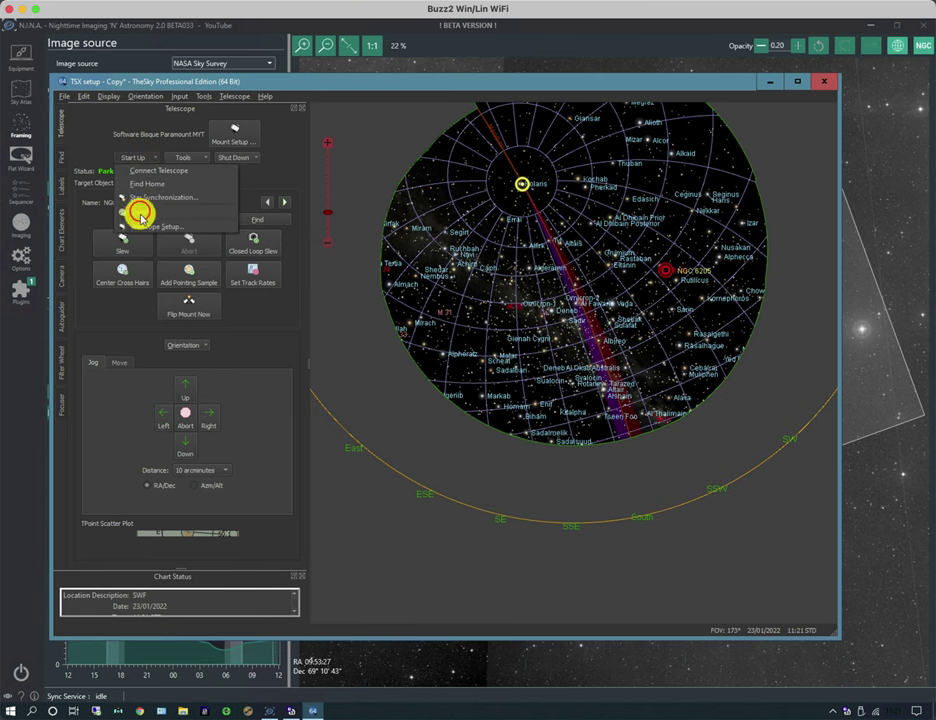
pyautogui.click(140, 214)
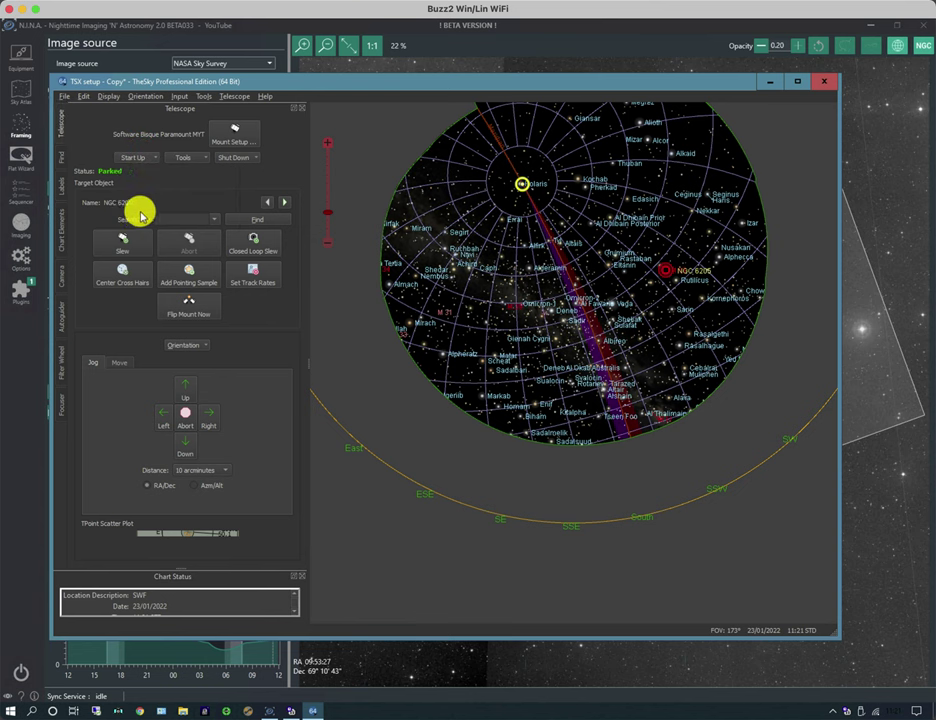
# Slew the mount to the star Anwar al Farkadain, then search for m13 (NGC 6205).
pyautogui.click(567, 202)
pyautogui.rightClick(567, 202)
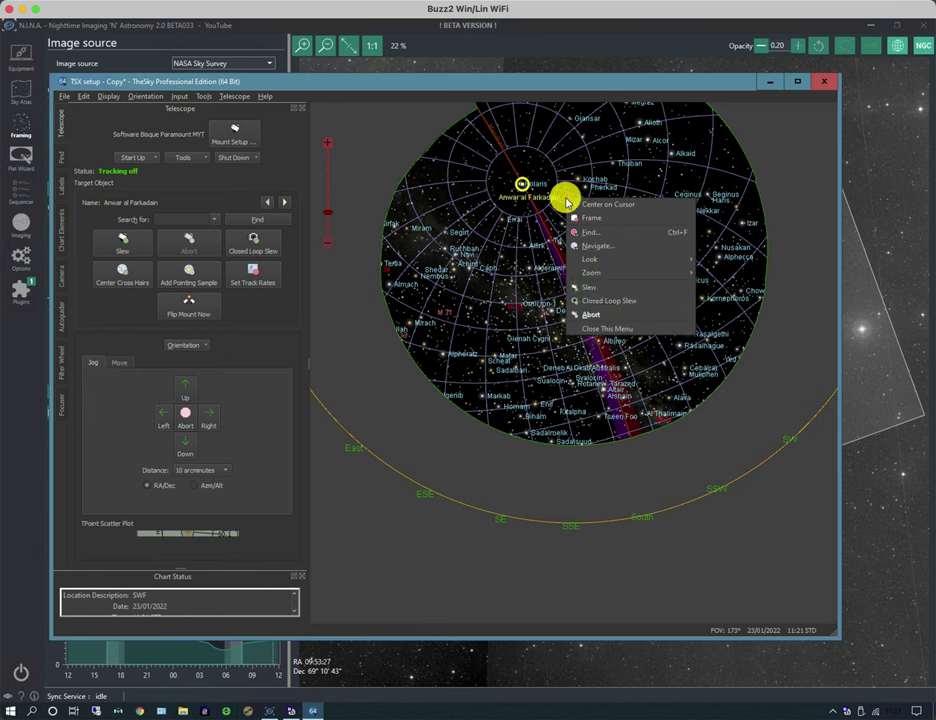
pyautogui.click(587, 287)
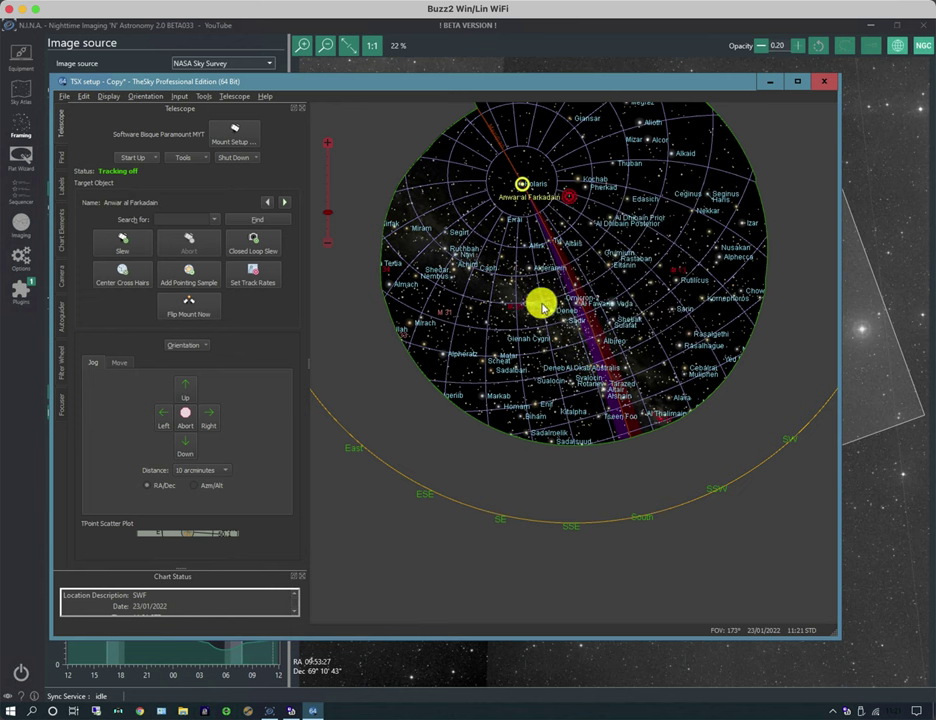
pyautogui.click(62, 150)
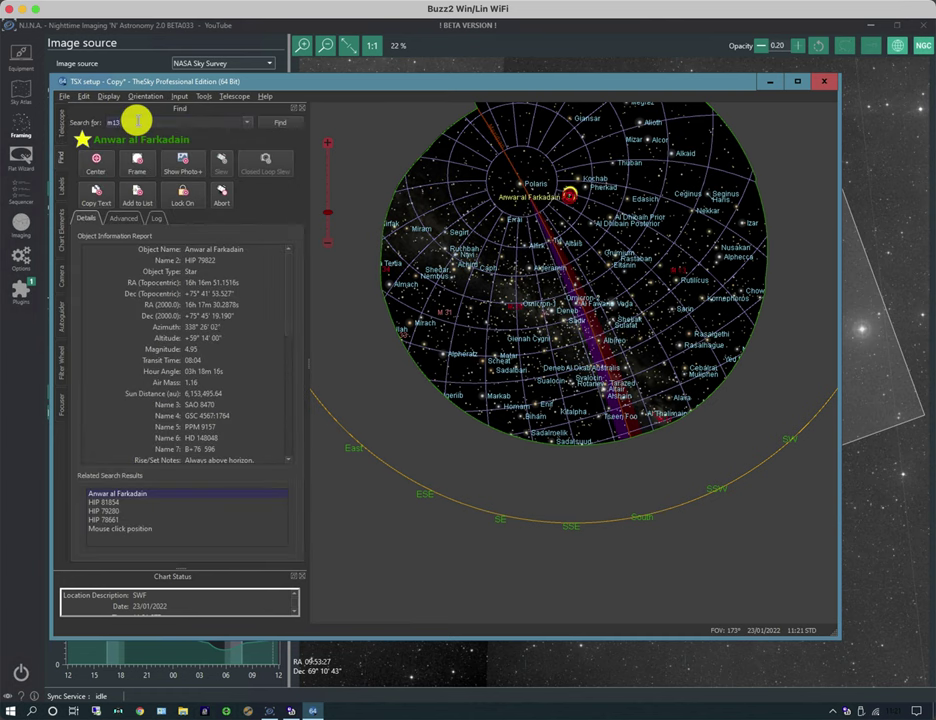
pyautogui.click(281, 122)
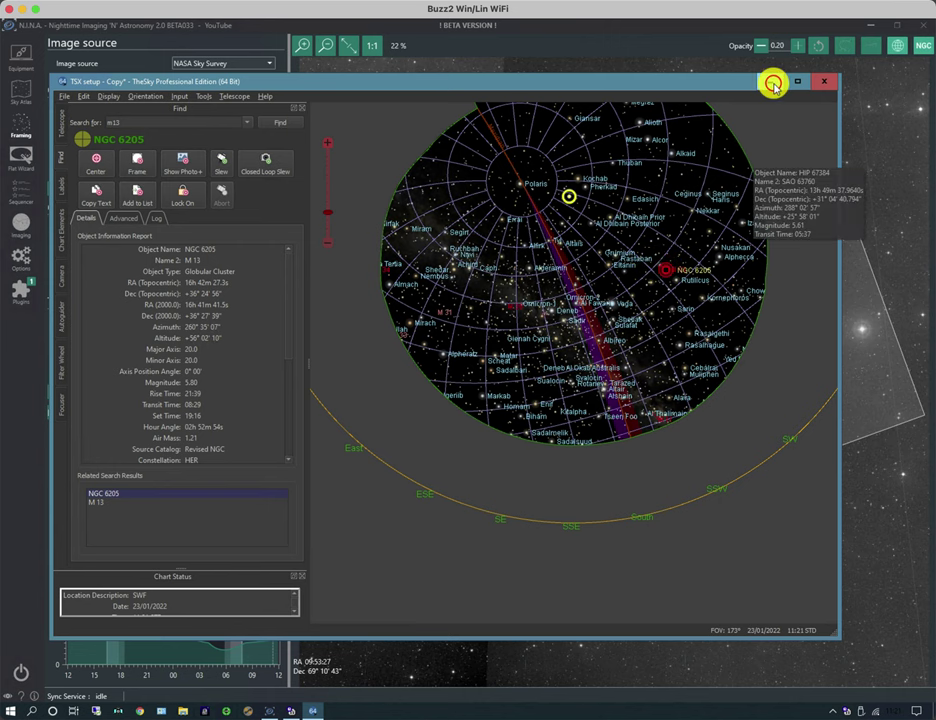
# Load framing coordinates from the telescope, then import TheSkyX's target NGC 6205.
pyautogui.click(772, 84)
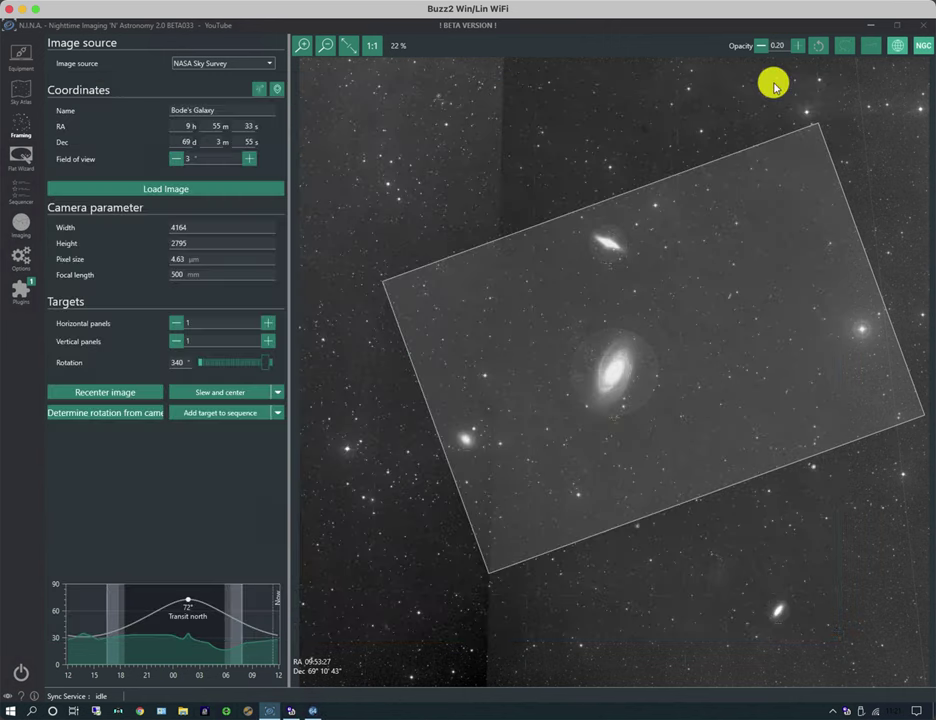
pyautogui.click(258, 93)
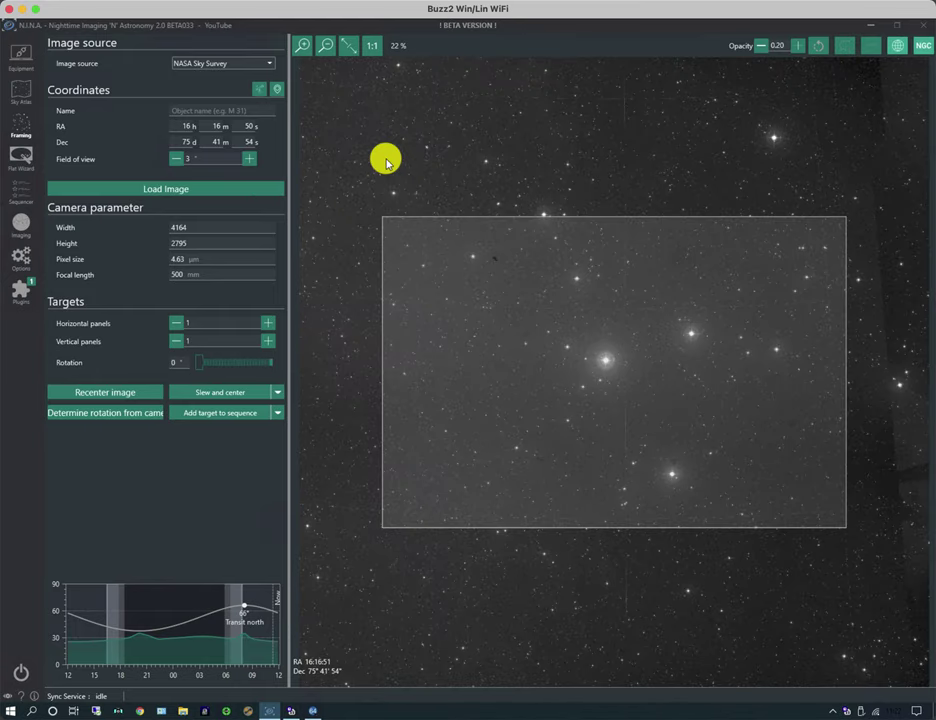
pyautogui.click(275, 90)
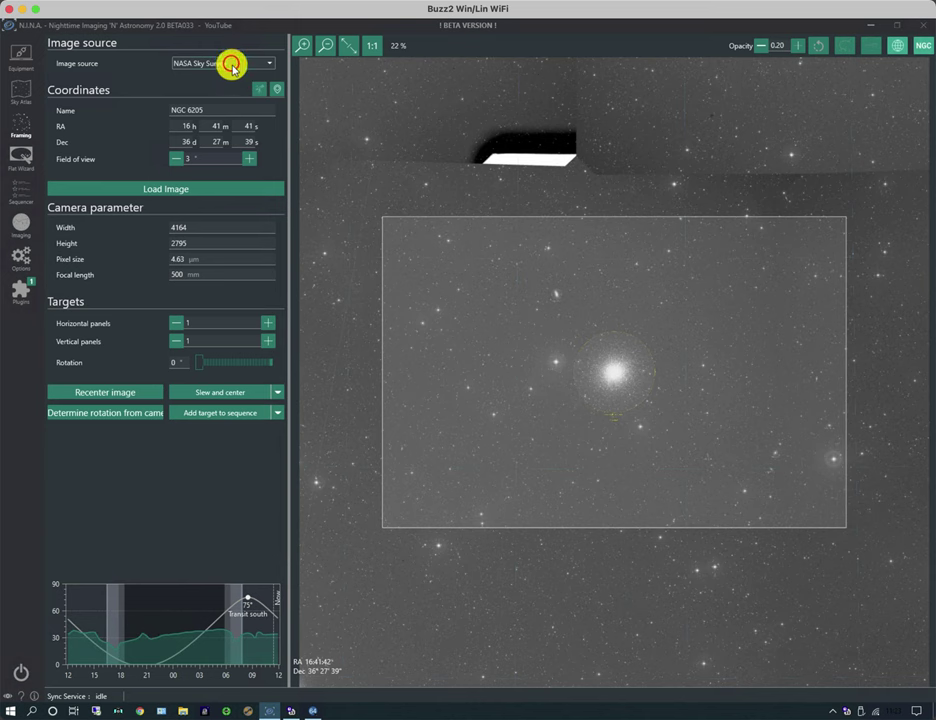
# Switch the image source to Sky Atlas offline framing and load the NGC 6205 chart.
pyautogui.click(231, 64)
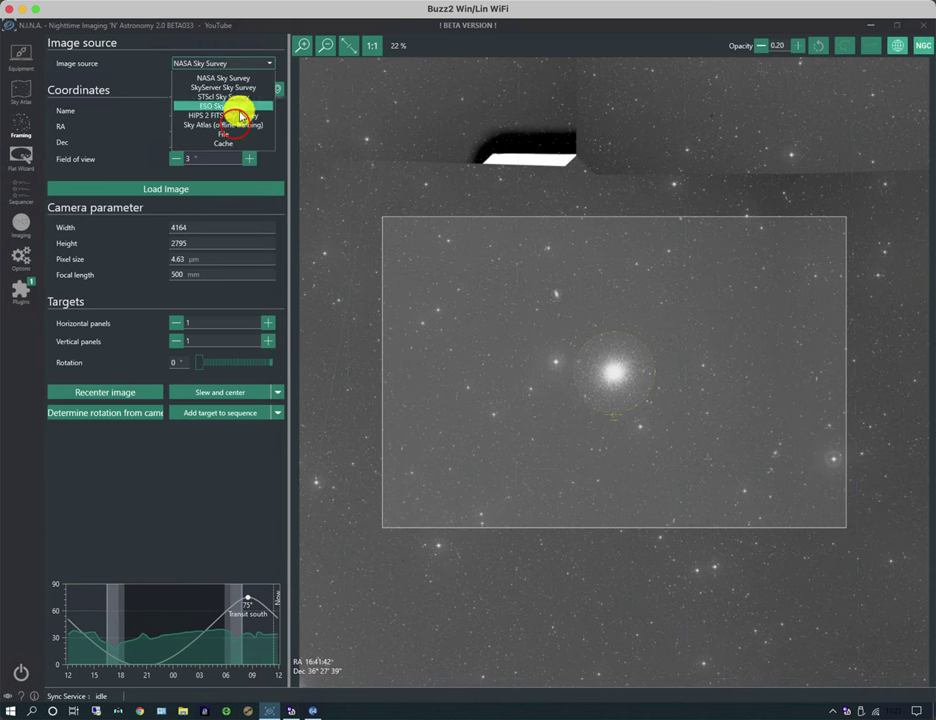
pyautogui.click(234, 124)
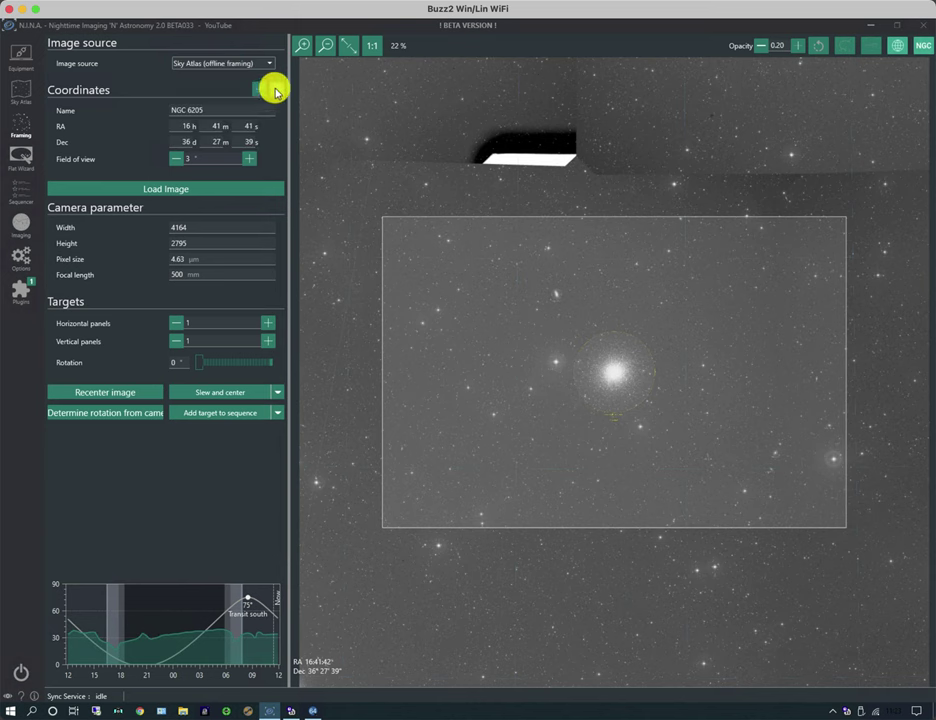
pyautogui.click(185, 193)
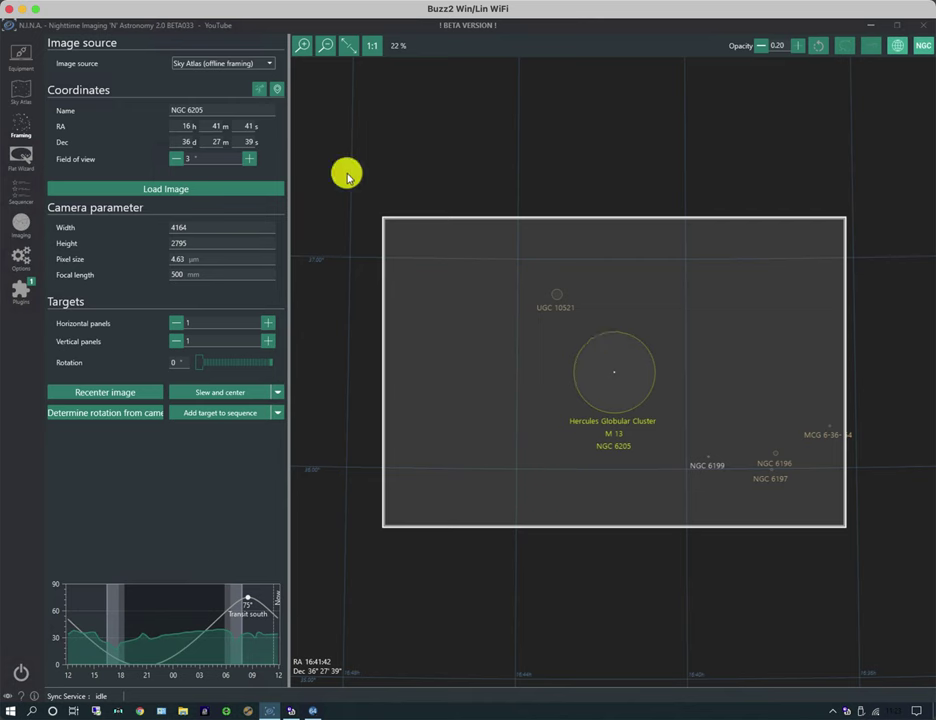
pyautogui.click(220, 64)
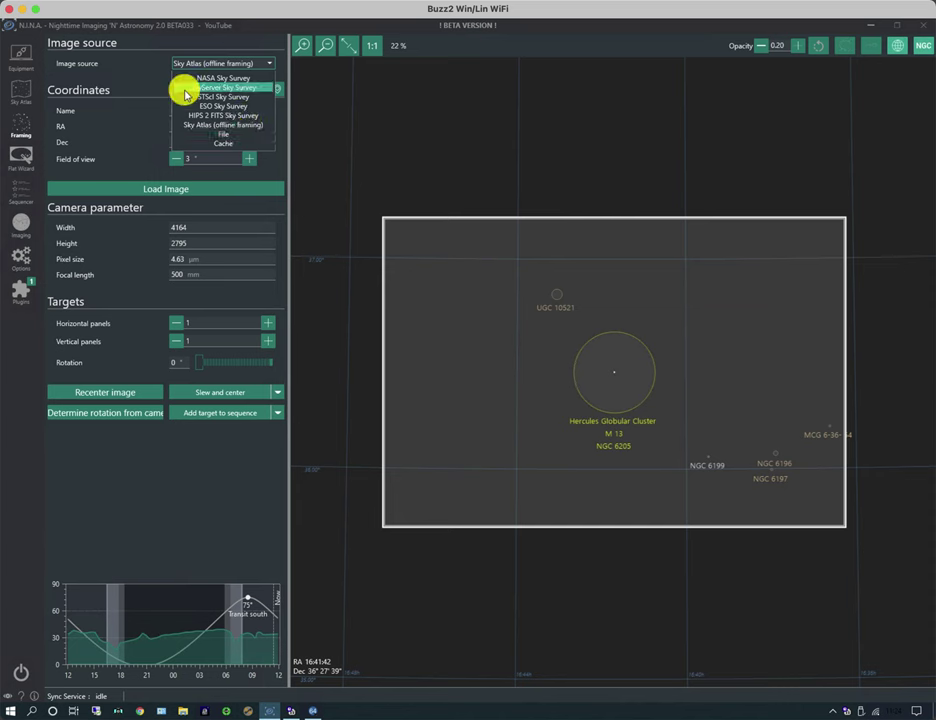
# Browse the cached images, select the NGC 6205 entry, then set the image source to File.
pyautogui.click(220, 143)
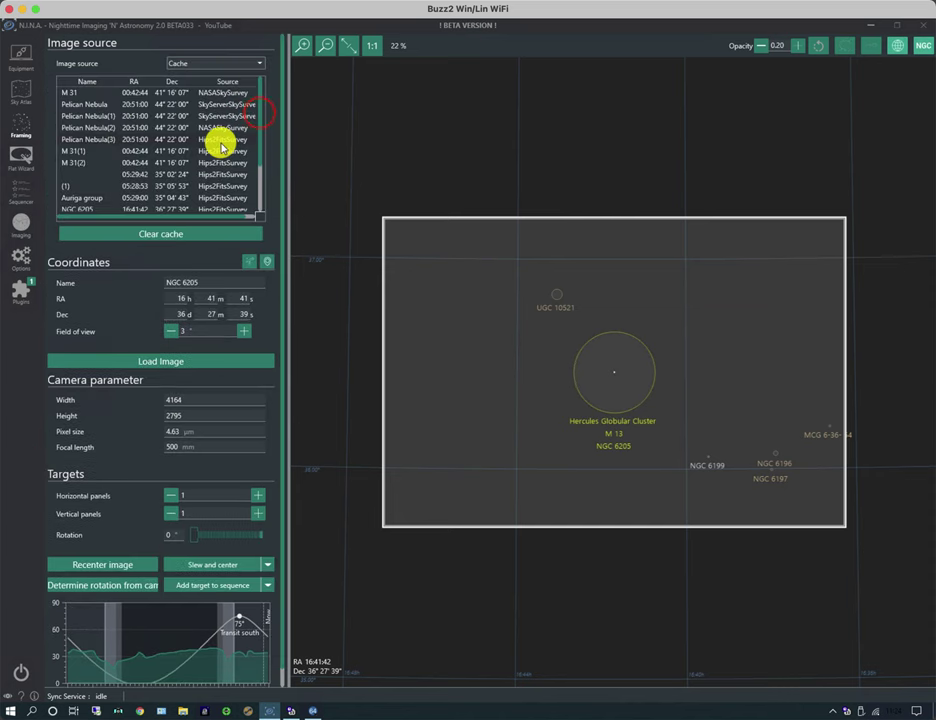
pyautogui.moveTo(262, 112); pyautogui.dragTo(265, 174)
pyautogui.scroll(-1, 265, 174)
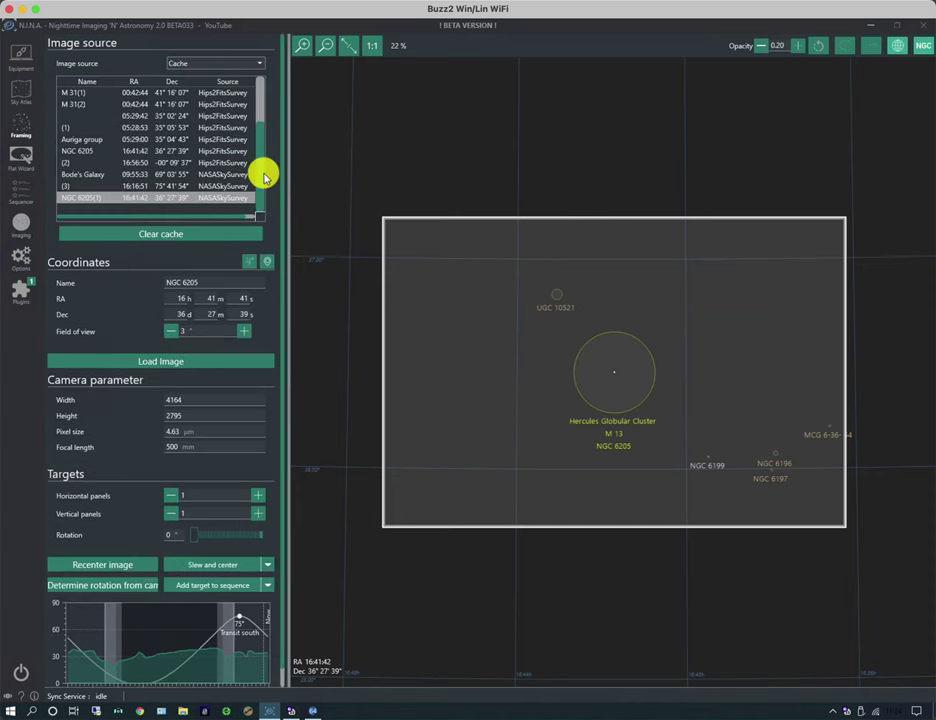
pyautogui.click(89, 152)
pyautogui.click(217, 65)
pyautogui.click(215, 142)
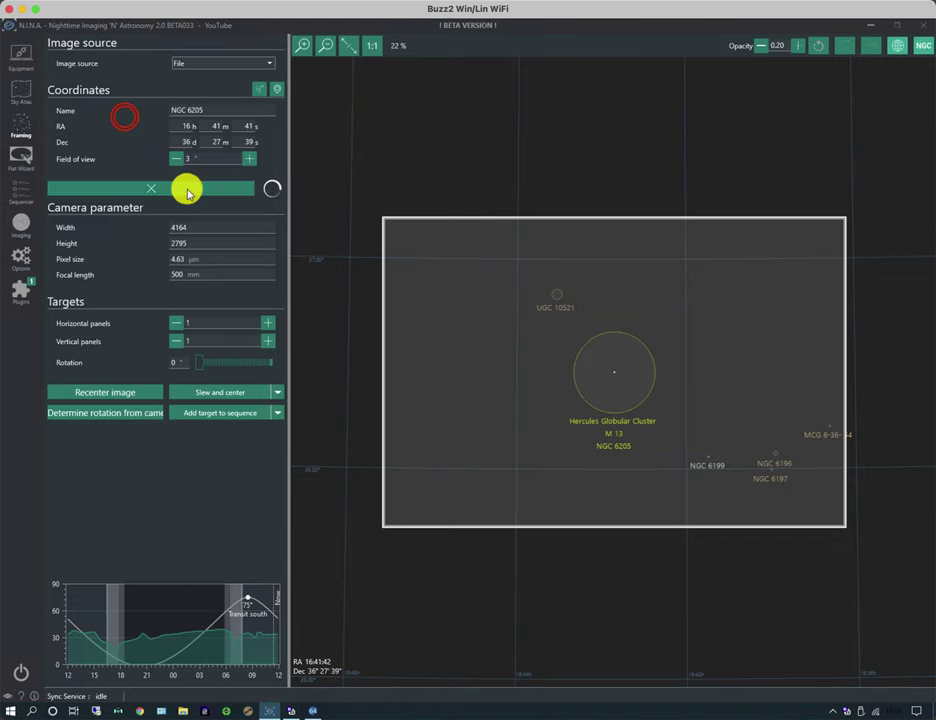
# Load a Blue M66-65 FITS frame from the QHY183M folder and set horizontal panels to 1.
pyautogui.click(188, 188)
pyautogui.click(125, 117)
pyautogui.doubleClick(125, 117)
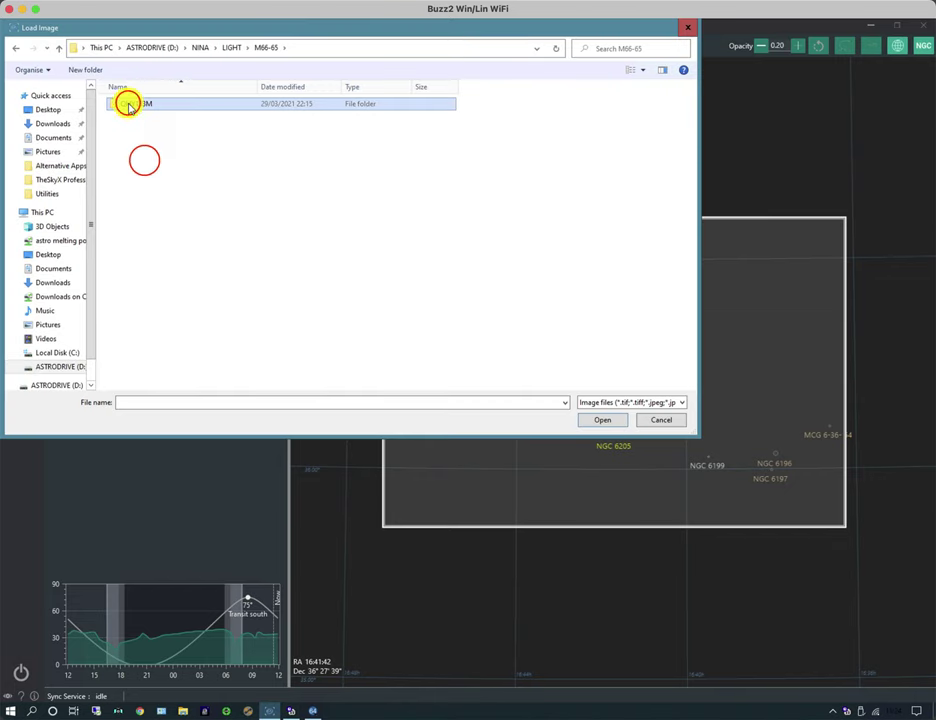
pyautogui.doubleClick(127, 104)
pyautogui.click(141, 162)
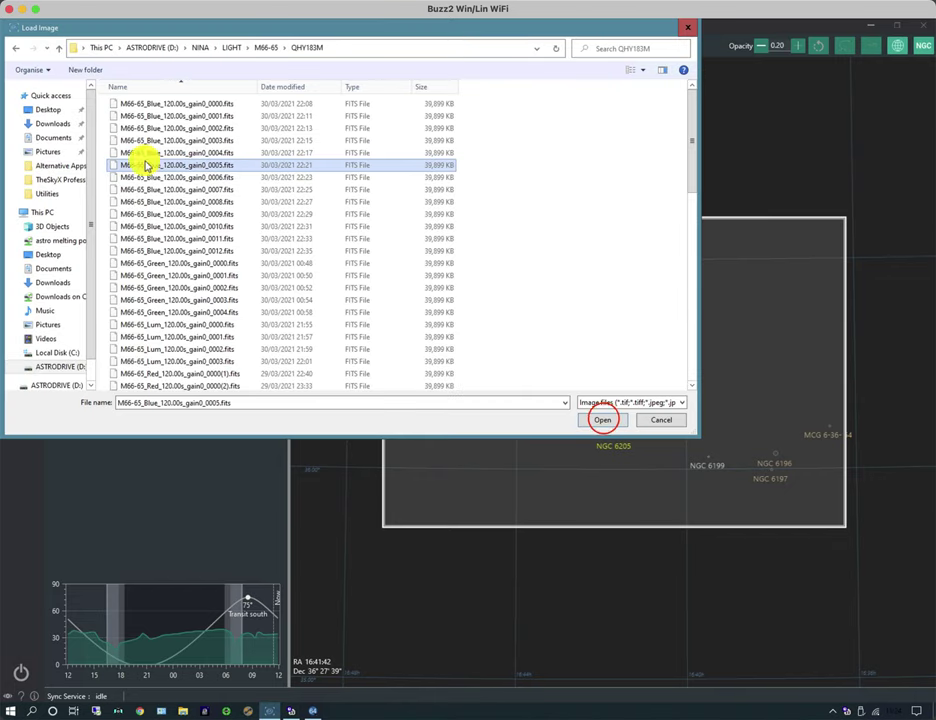
pyautogui.click(604, 420)
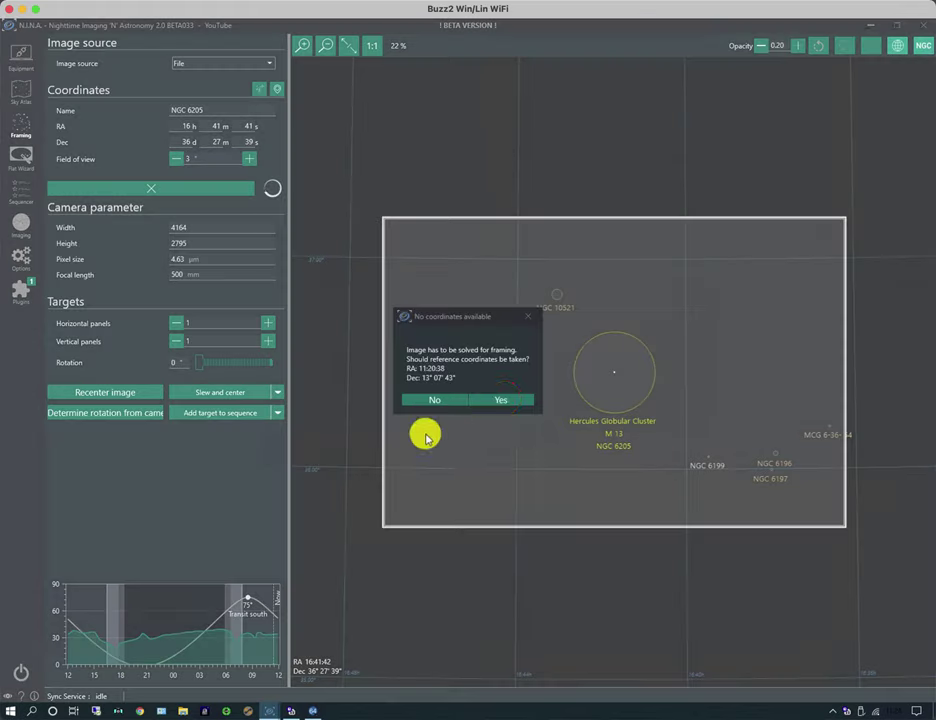
pyautogui.click(499, 401)
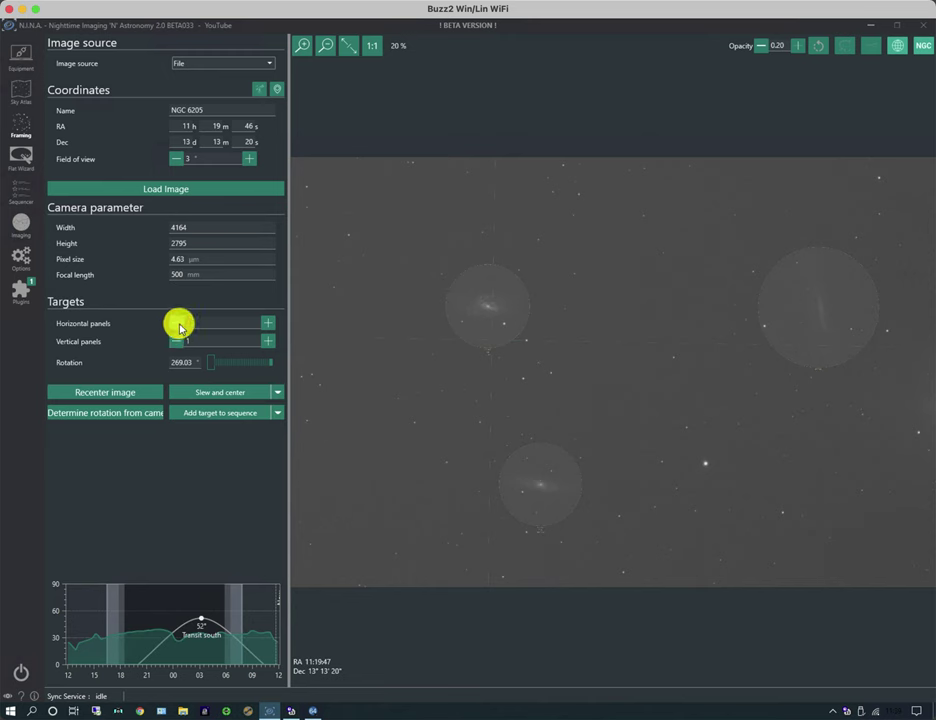
pyautogui.click(180, 326)
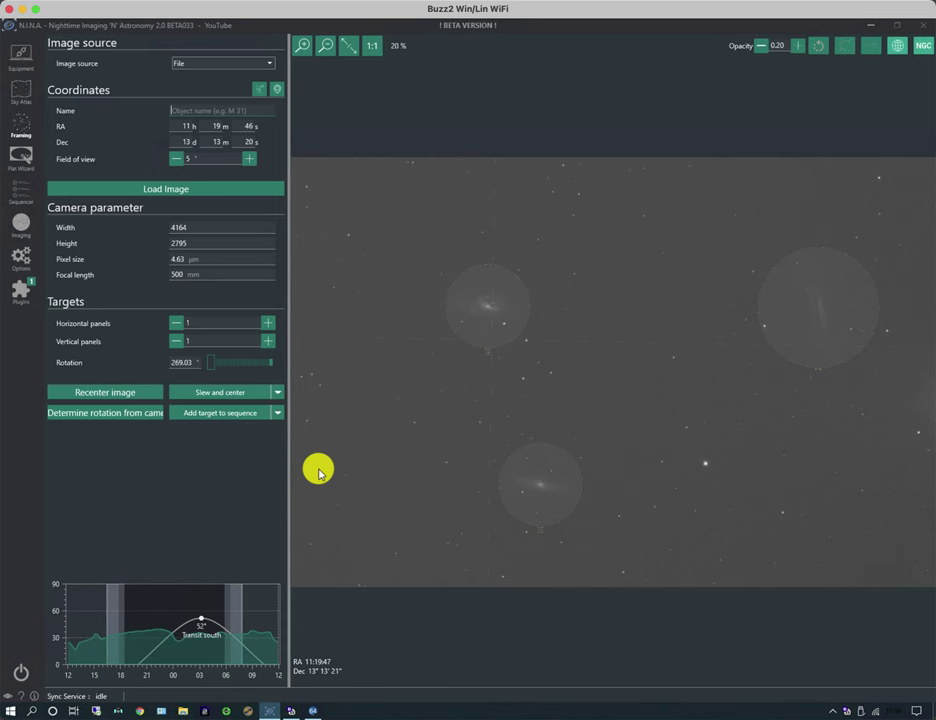
# Chart M 31 in Sky Atlas offline framing by picking it from the name suggestions.
pyautogui.click(226, 63)
pyautogui.click(214, 124)
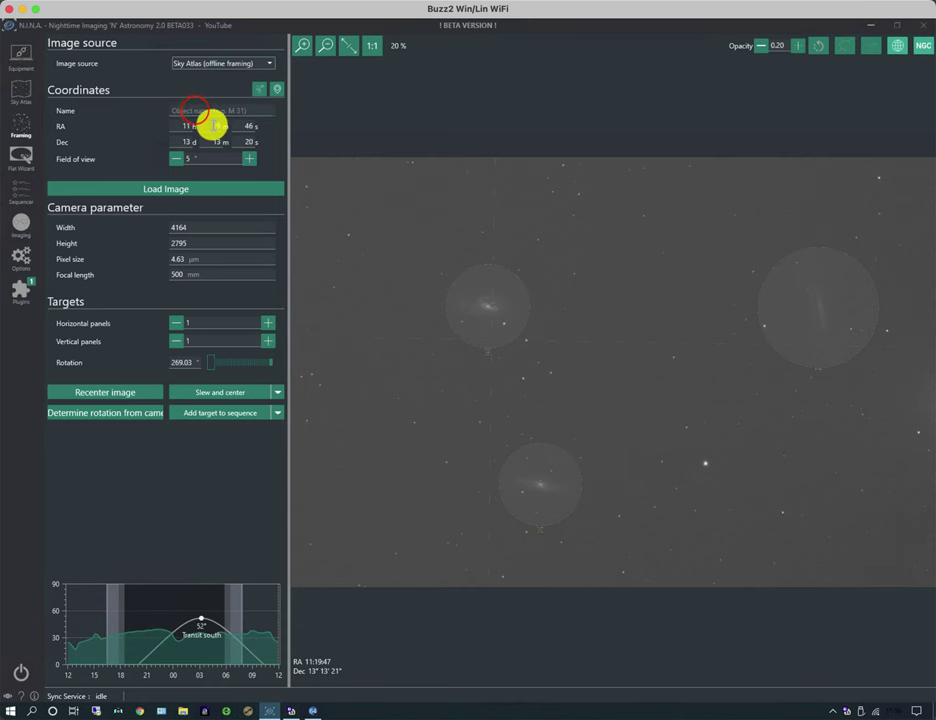
pyautogui.click(193, 110)
pyautogui.write('m 31')
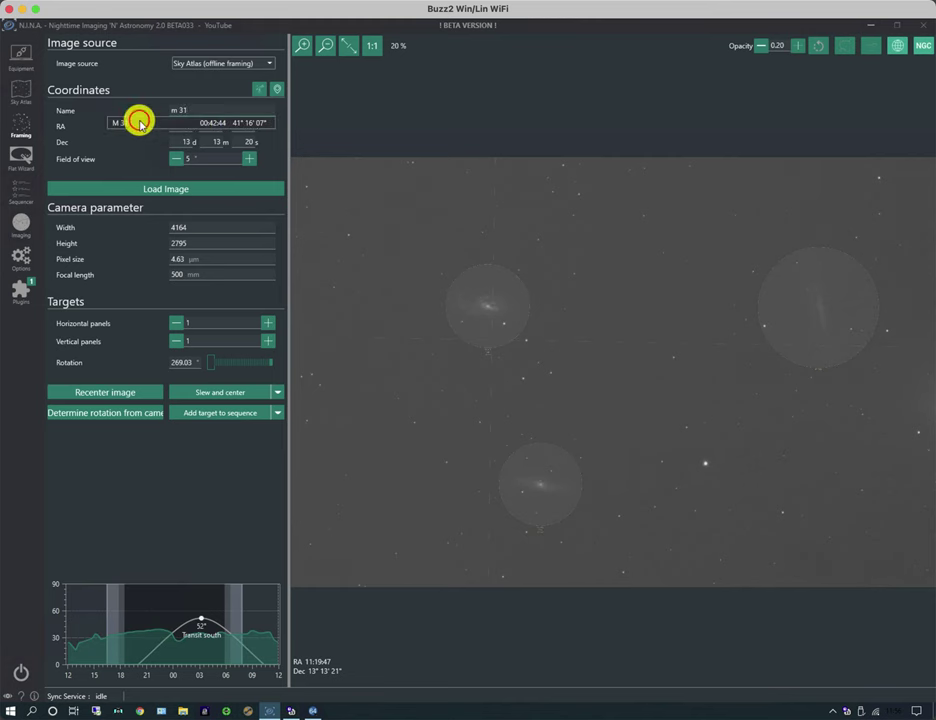
pyautogui.click(139, 124)
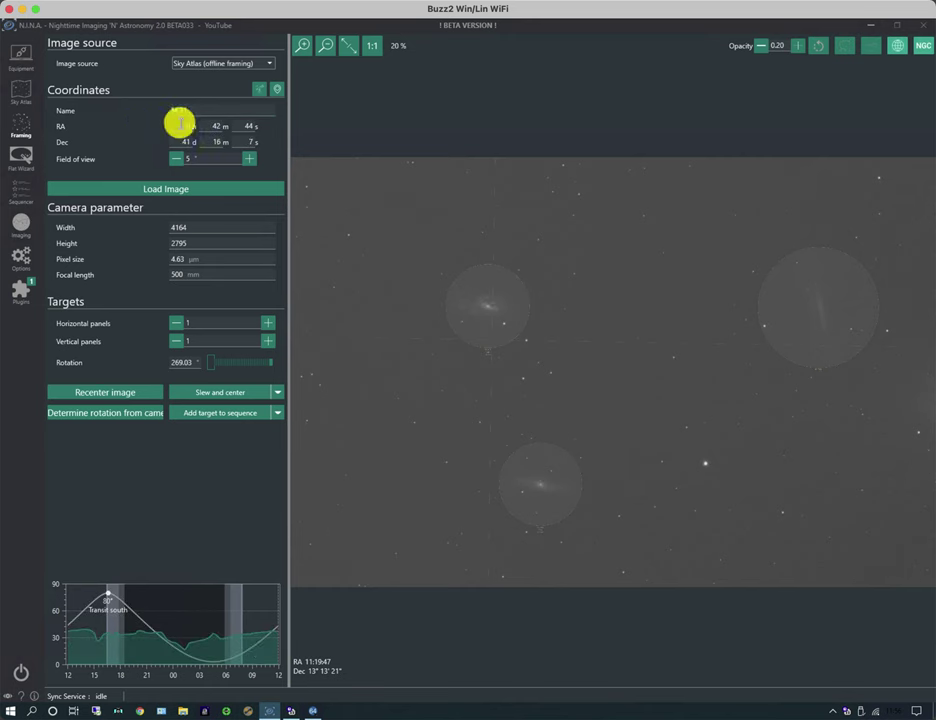
pyautogui.click(163, 188)
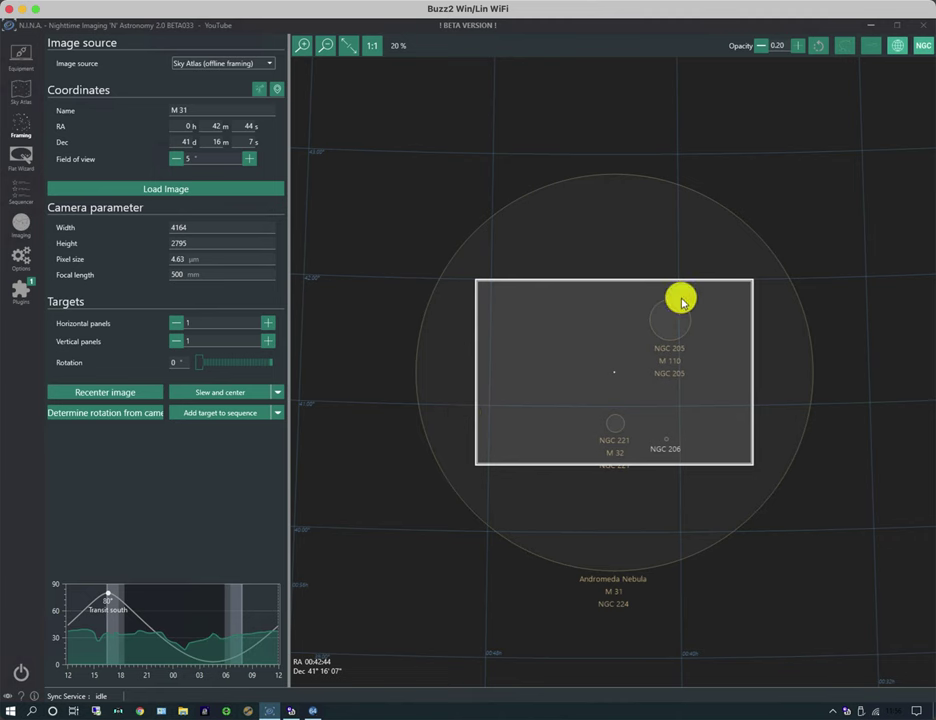
# Increase horizontal and vertical panels to 2 each for a 2×2 M 31 mosaic.
pyautogui.click(266, 322)
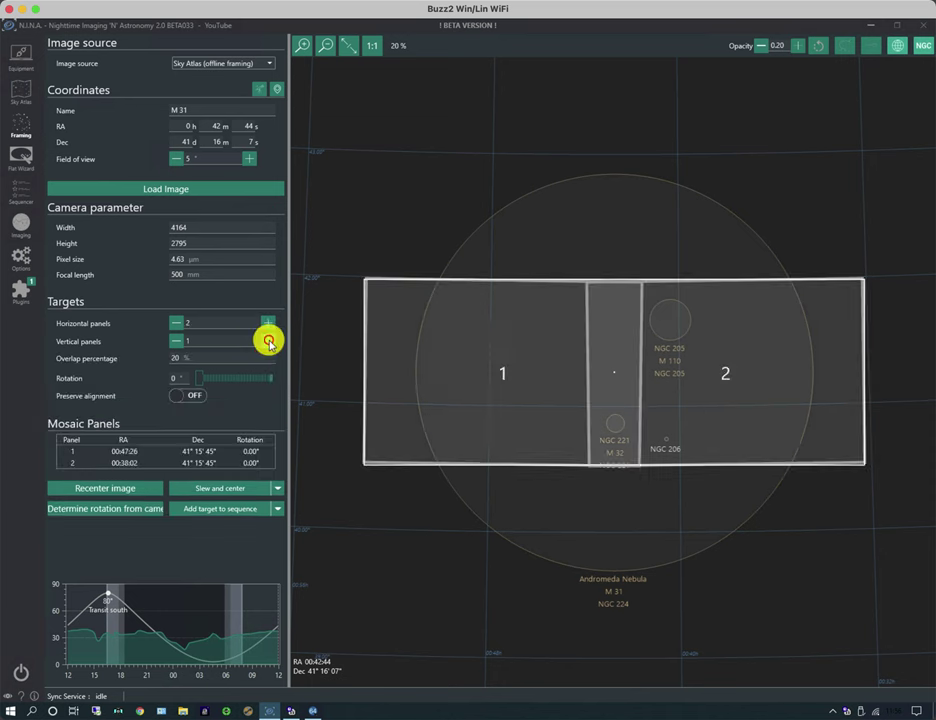
pyautogui.click(268, 341)
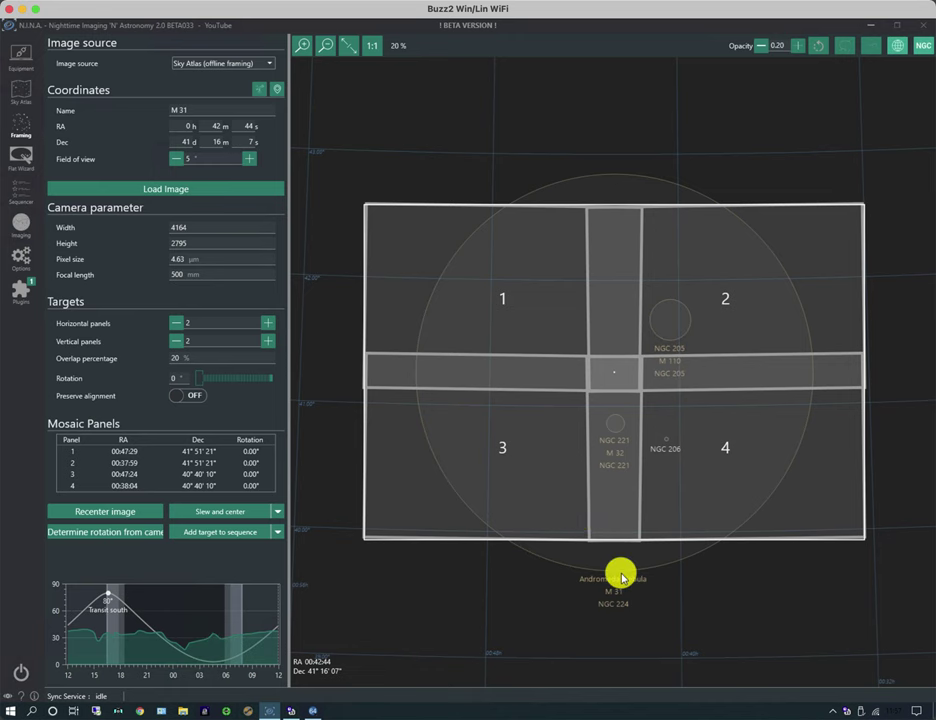
# Load the M 31 image from the HIPS 2 FITS Sky Survey source.
pyautogui.click(232, 65)
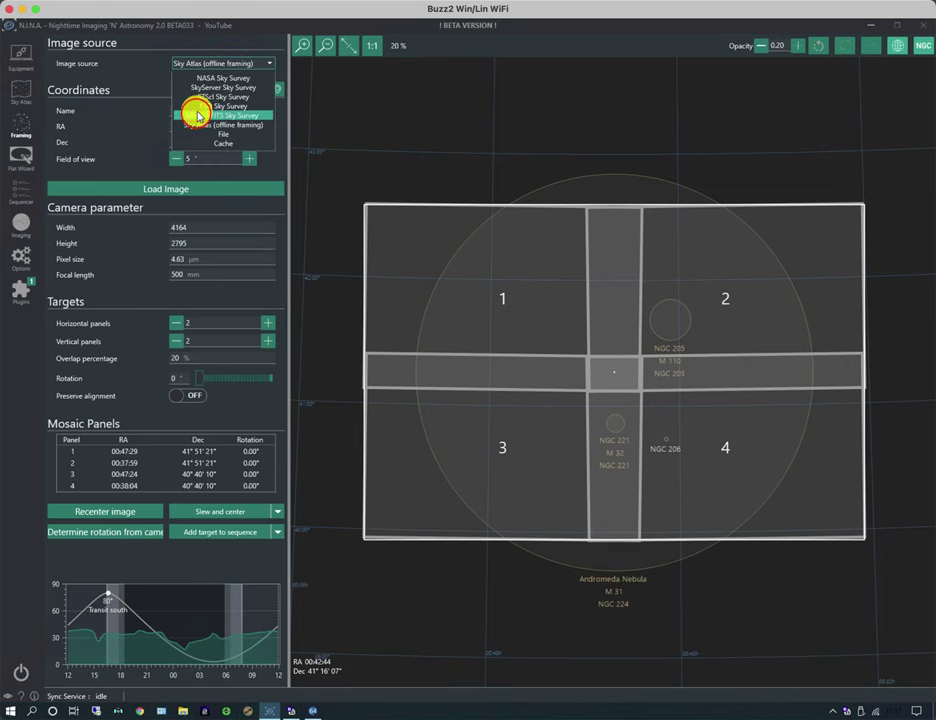
pyautogui.click(223, 115)
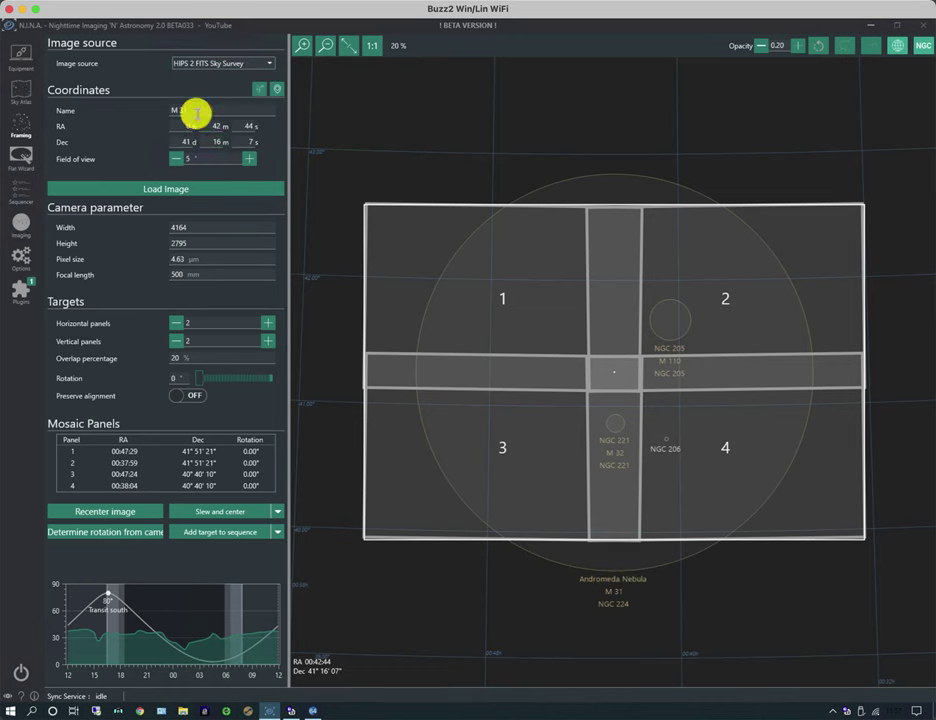
pyautogui.click(173, 188)
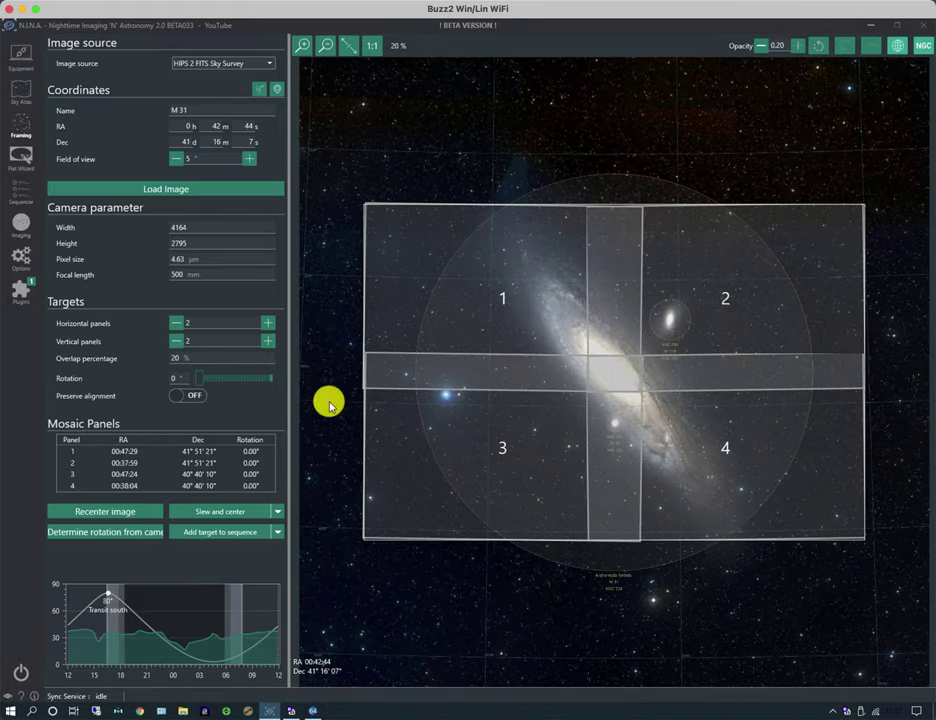
# Rotate the 2×2 mosaic to 50°, then on to 90°.
pyautogui.click(198, 377)
pyautogui.moveTo(198, 377); pyautogui.dragTo(210, 379)
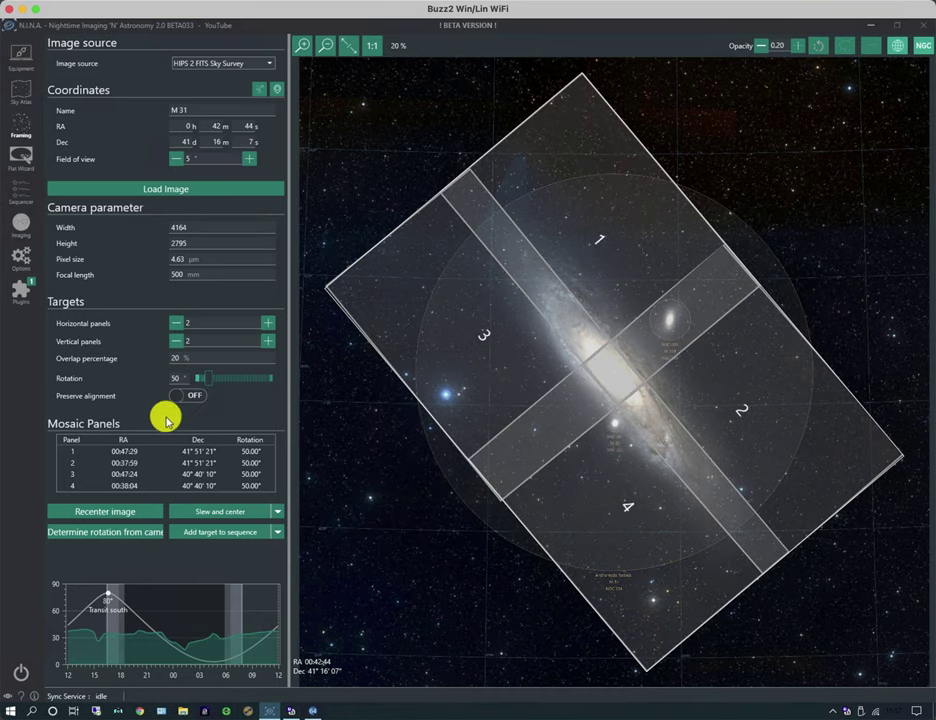
pyautogui.click(200, 383)
pyautogui.moveTo(200, 383); pyautogui.dragTo(215, 382)
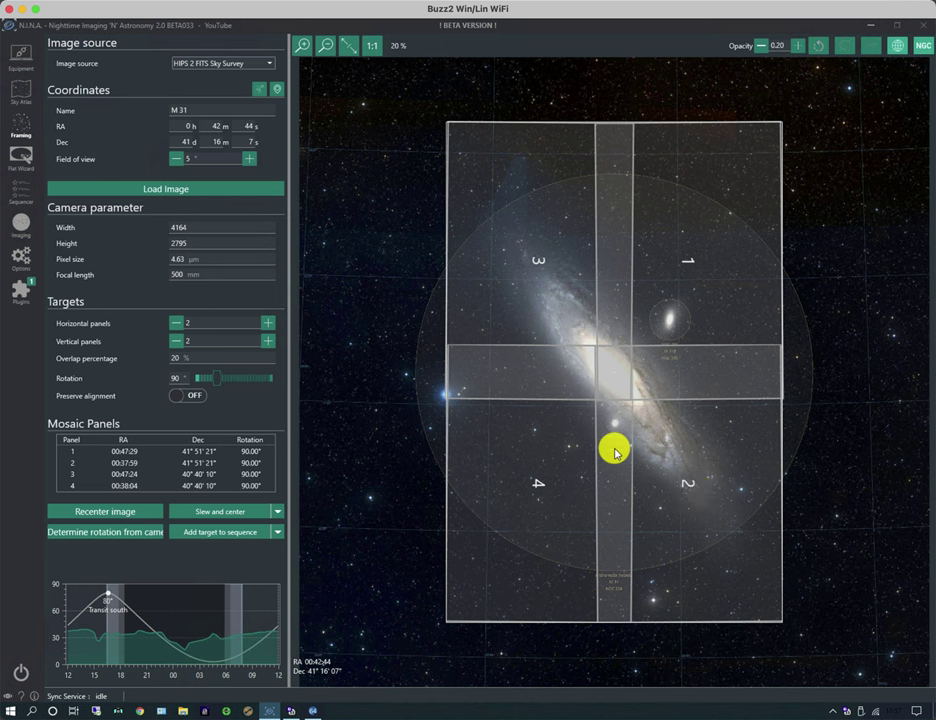
pyautogui.scroll(3, 615, 452)
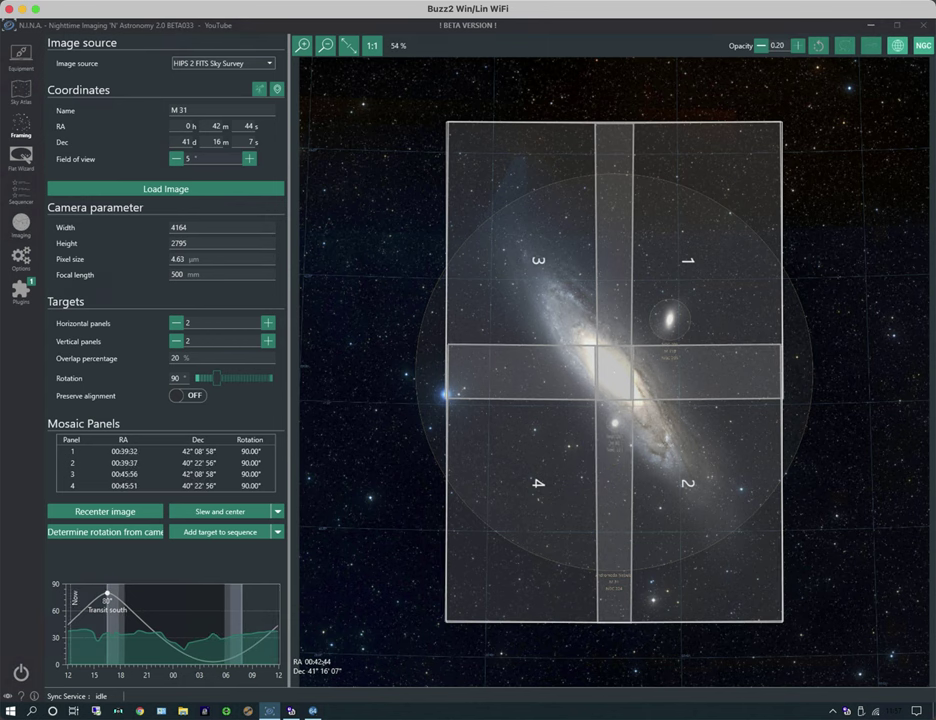
# Cut the mosaic back to one panel and shift the frame to RA 00:44:39, Dec 41°12'10".
pyautogui.click(175, 341)
pyautogui.click(175, 323)
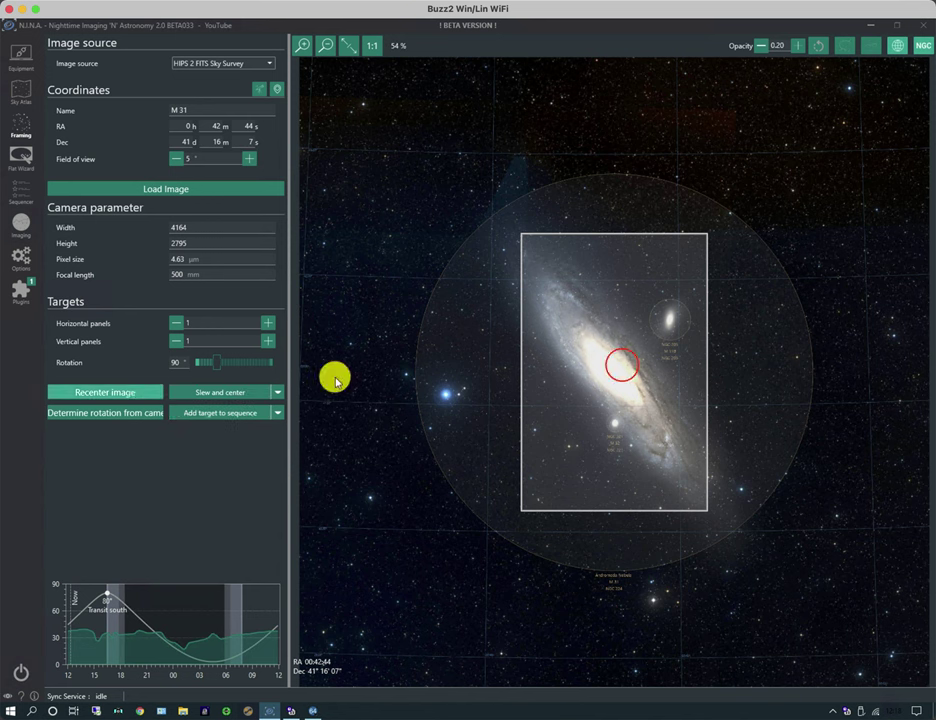
pyautogui.moveTo(620, 365); pyautogui.dragTo(577, 374)
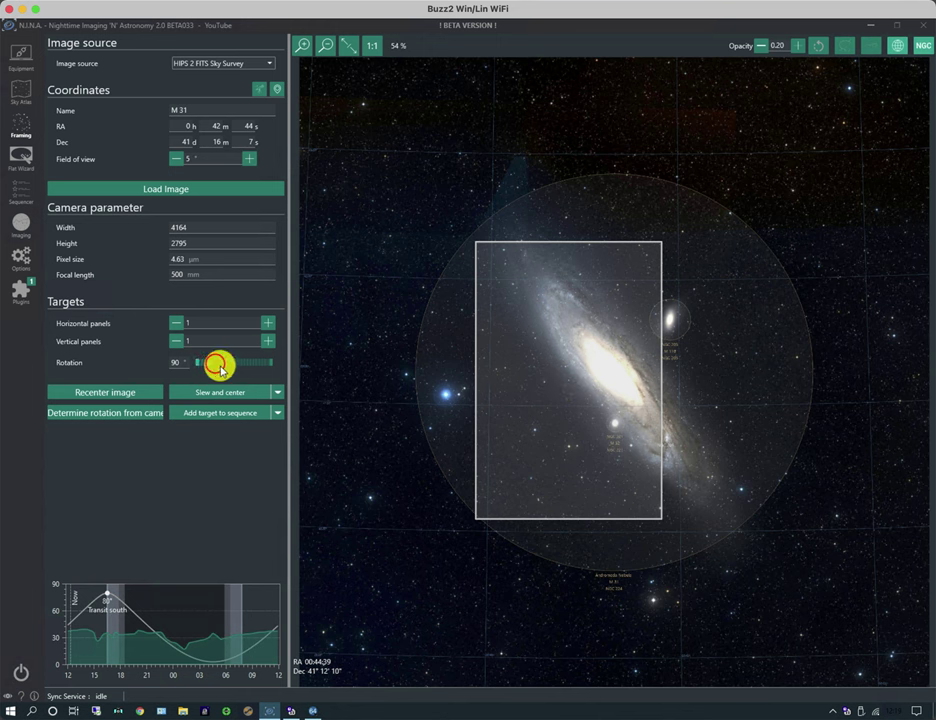
# Rotate the camera frame to 40°, then 85°, and show the Slew and center options.
pyautogui.moveTo(217, 363); pyautogui.dragTo(207, 368)
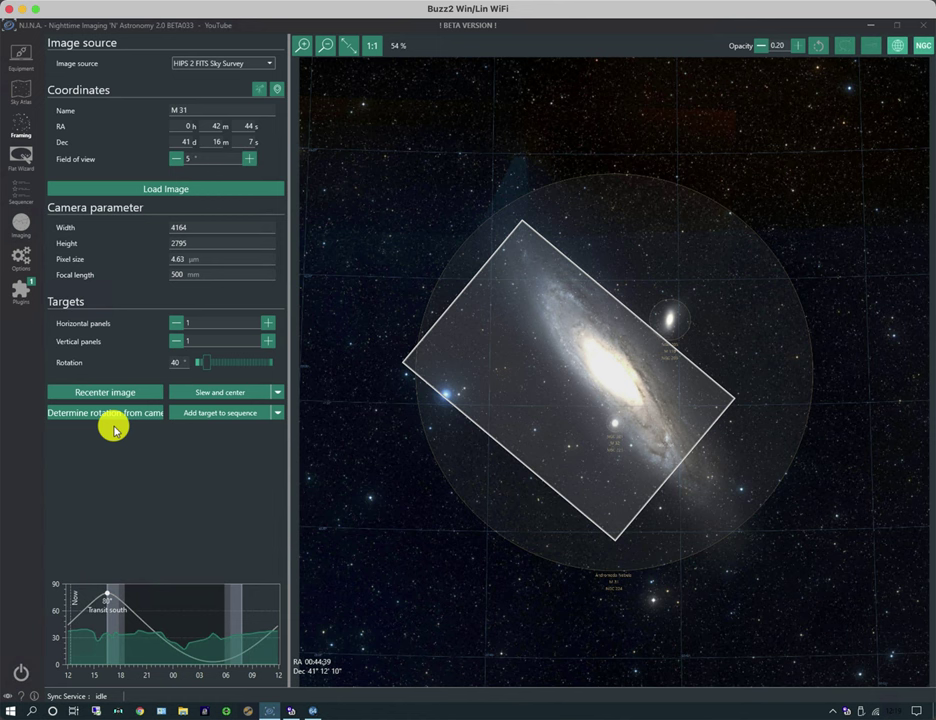
pyautogui.moveTo(200, 363); pyautogui.dragTo(213, 368)
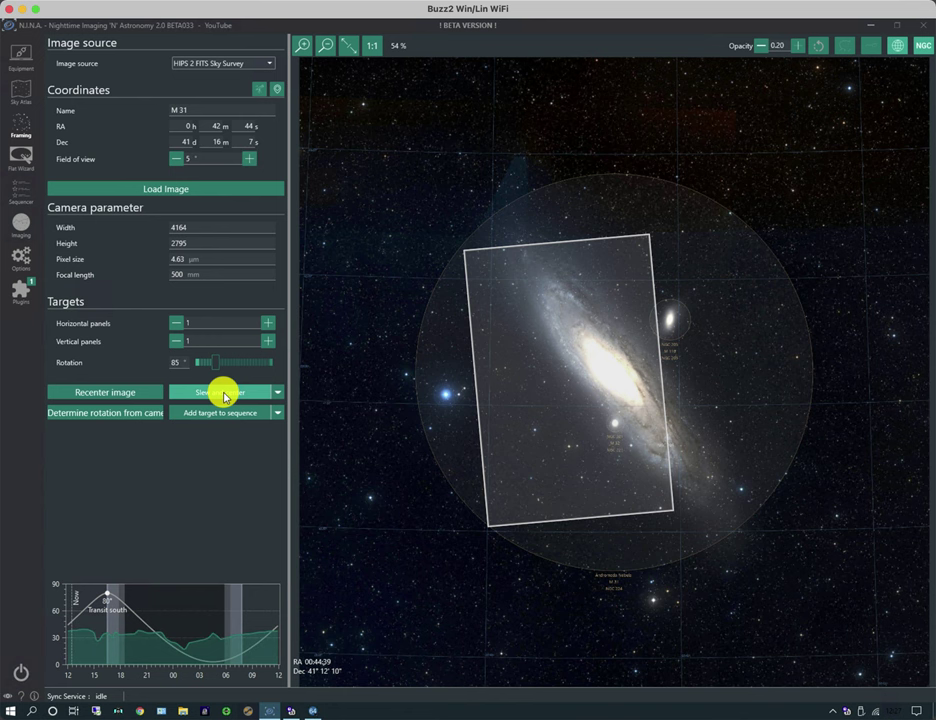
pyautogui.click(277, 393)
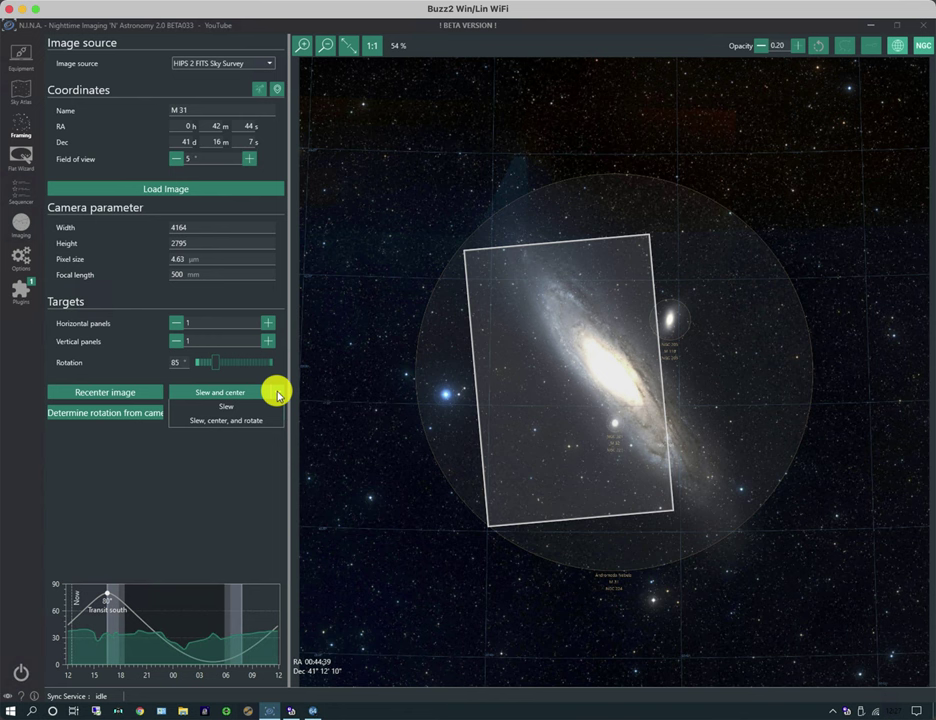
# Dismiss the slew options and show the Add target to sequence choices.
pyautogui.click(228, 438)
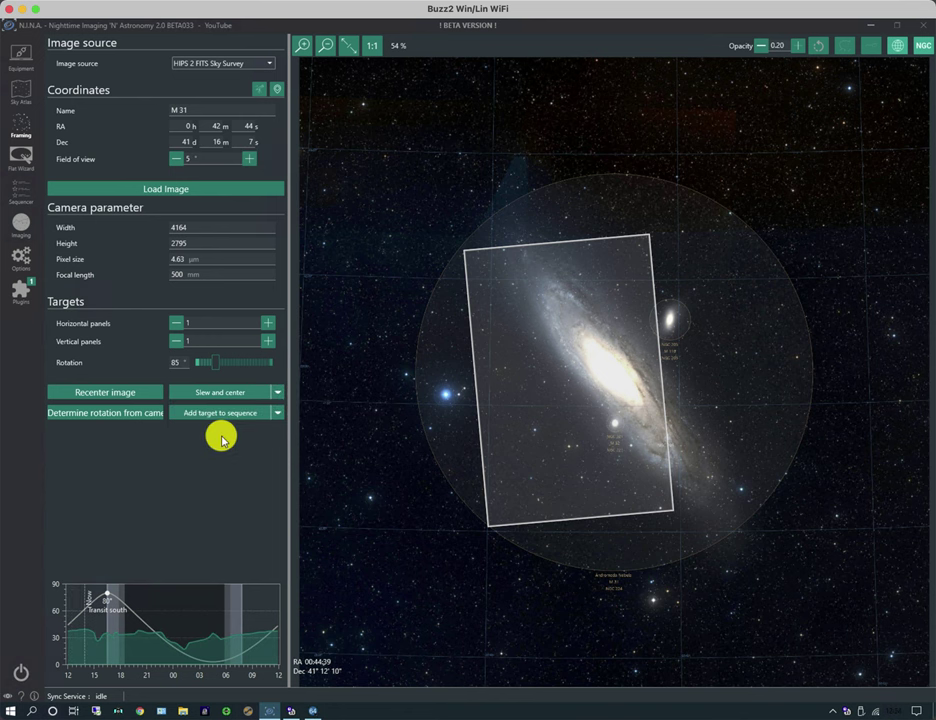
pyautogui.click(278, 413)
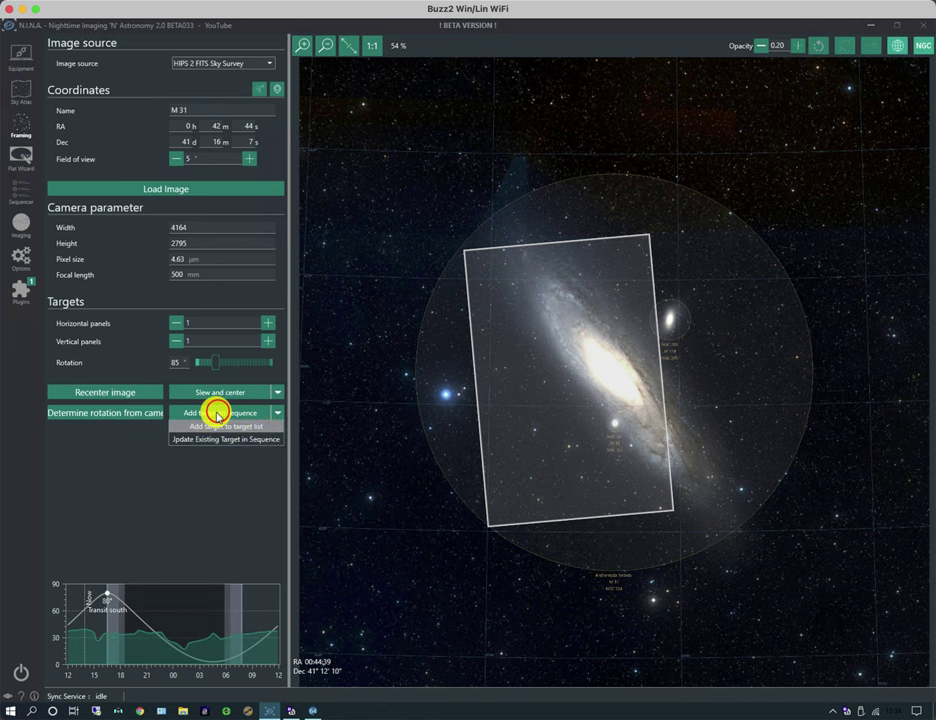
# Open Add target to sequence, view the Sequencer submenu, then return to the destination menu.
pyautogui.click(218, 415)
pyautogui.click(218, 415)
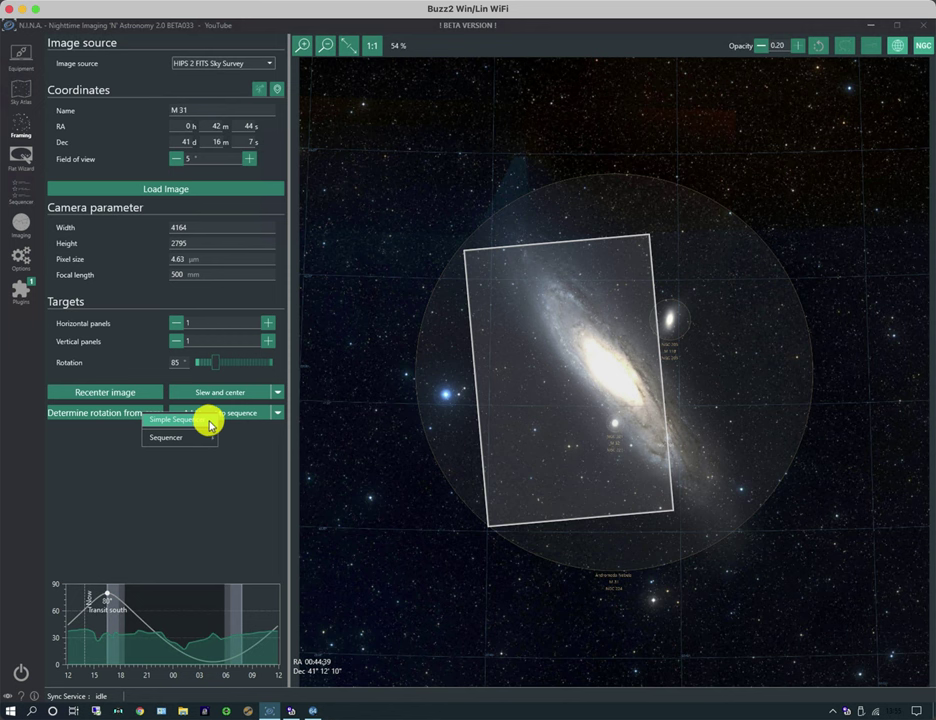
pyautogui.moveTo(171, 442)
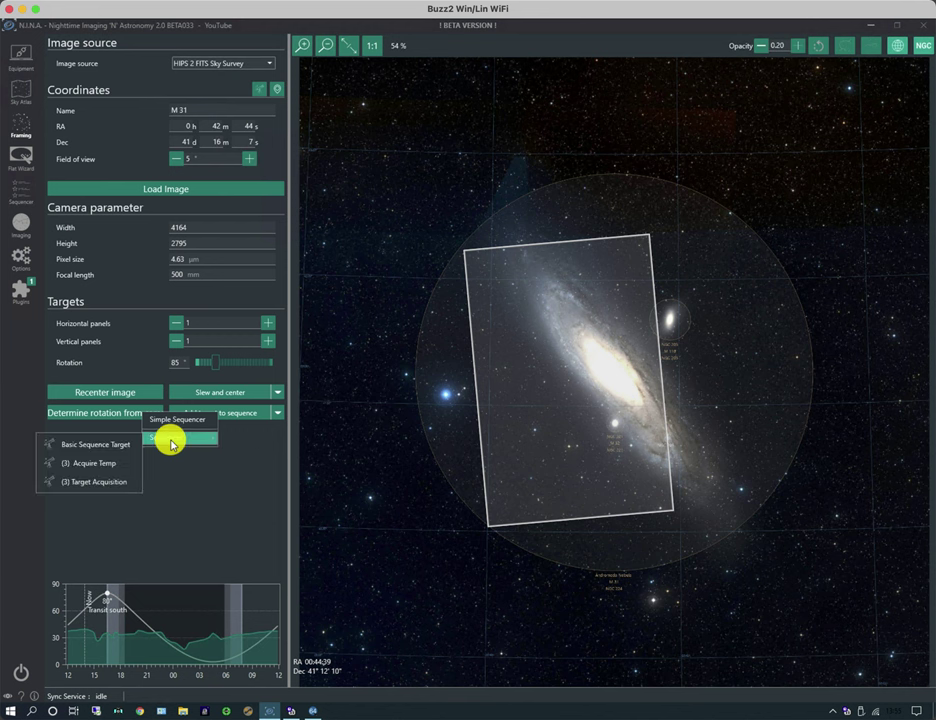
pyautogui.click(112, 488)
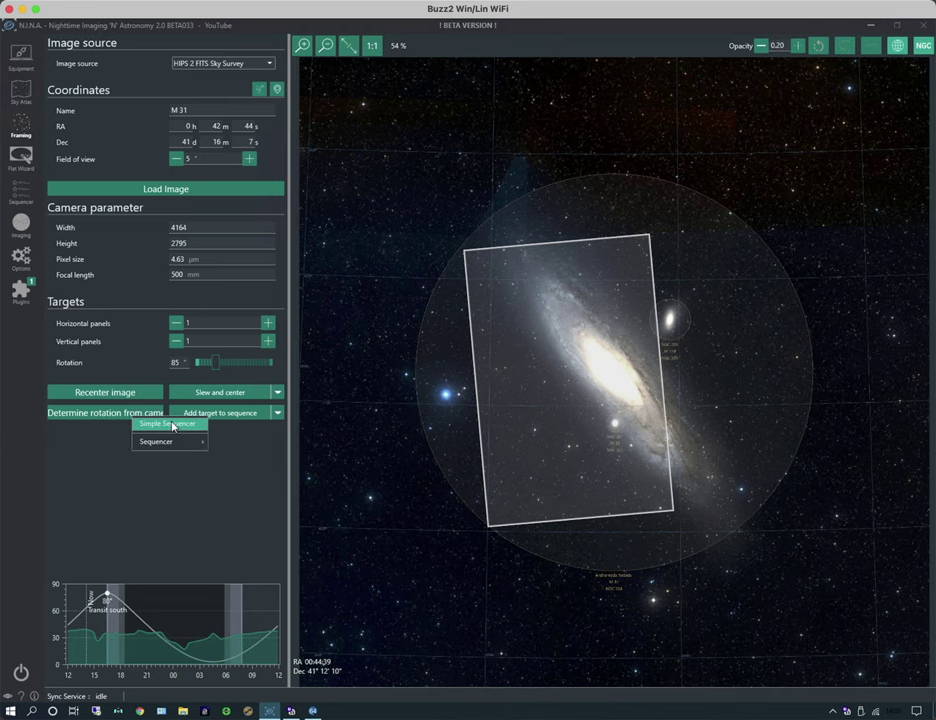
# Add the M 31 frame (RA 00:44:39, Dec 41°12'10", 85° rotation) to the Simple Sequencer.
pyautogui.click(172, 425)
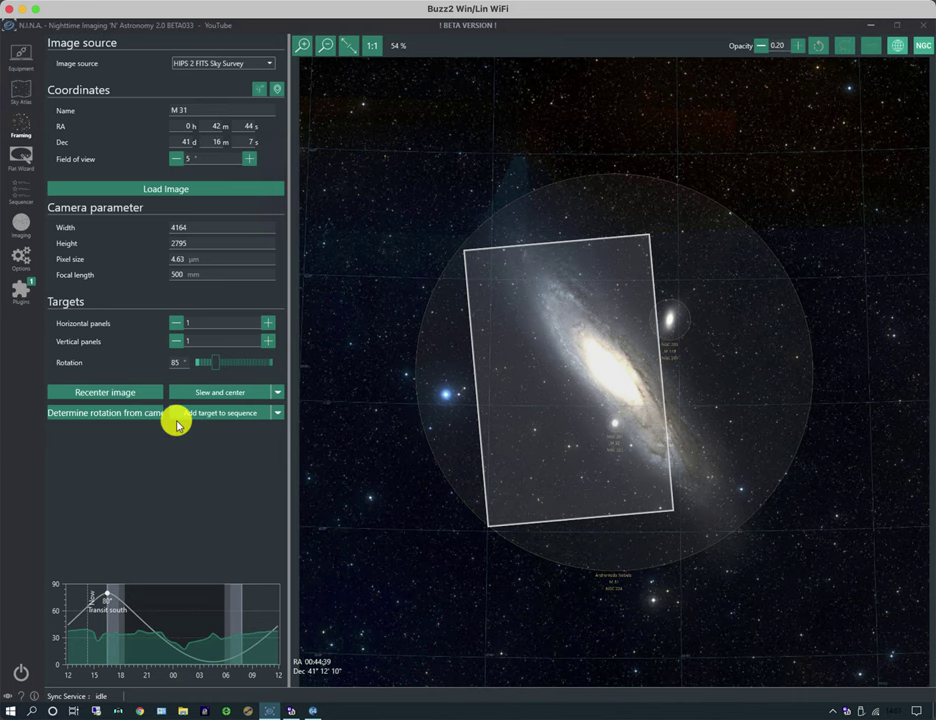